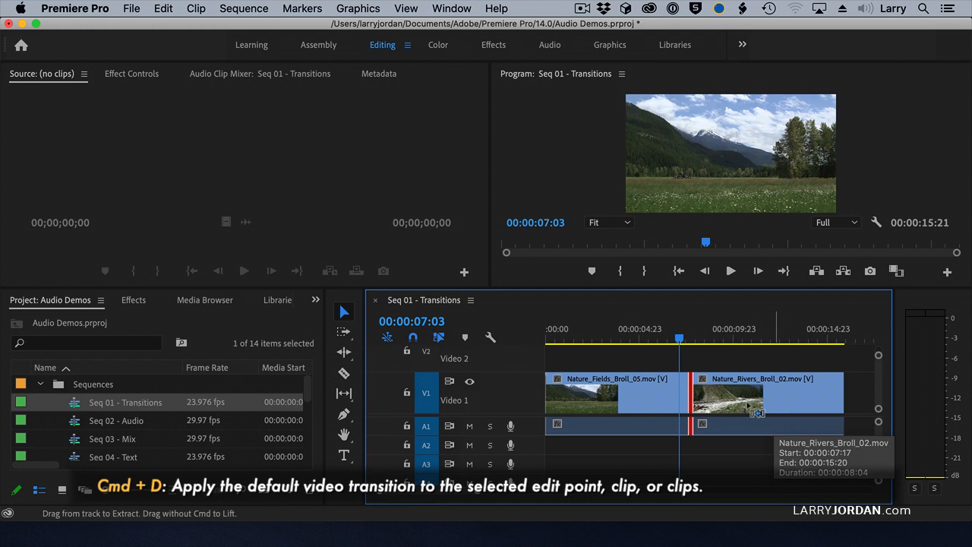
Apply the default video transition at the cut between the two clips and lengthen it to 00:00:02:12.
key(super+d)
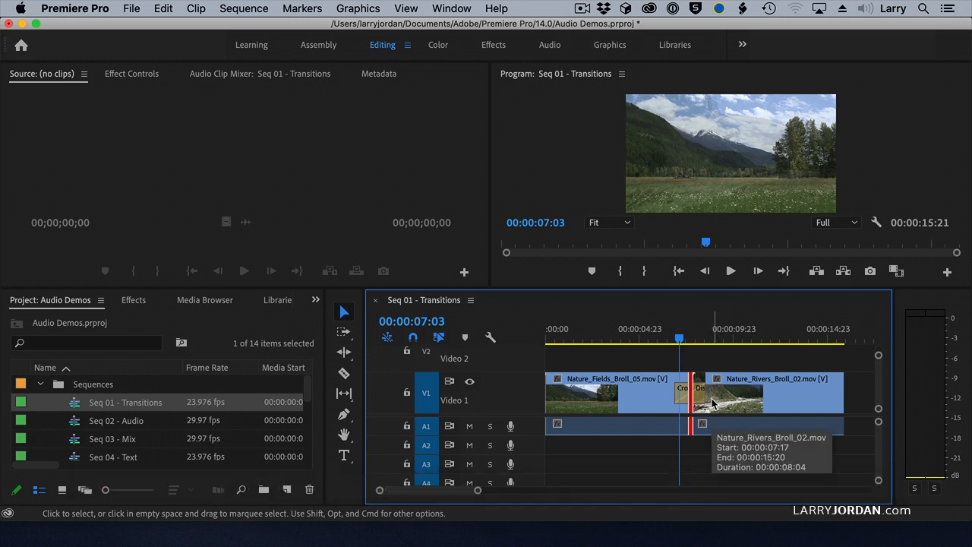
mouse_move(706, 393)
mouse_down()
mouse_move(741, 393)
mouse_move(696, 395)
mouse_up()
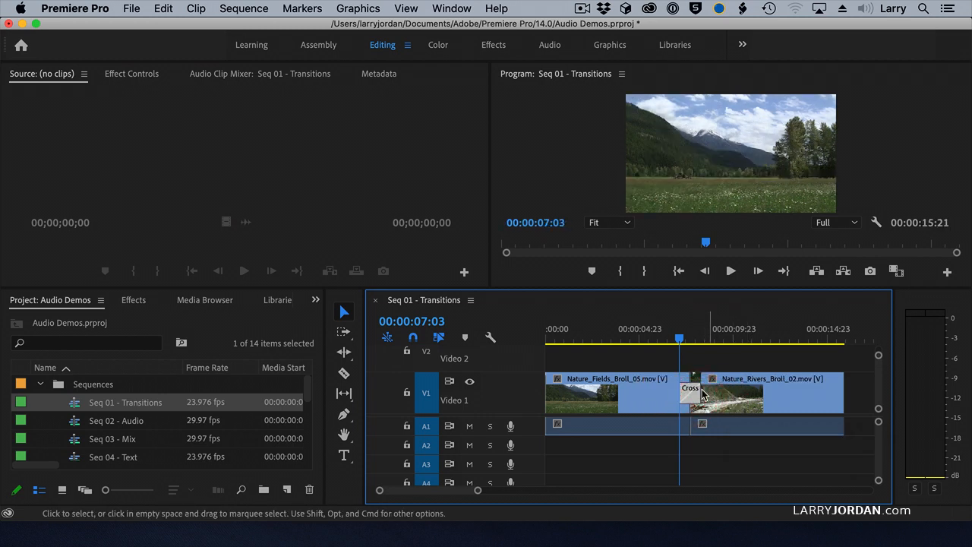
Play the sequence through the cross dissolve from about 00:00:04:01 and delete the transition.
click(623, 337)
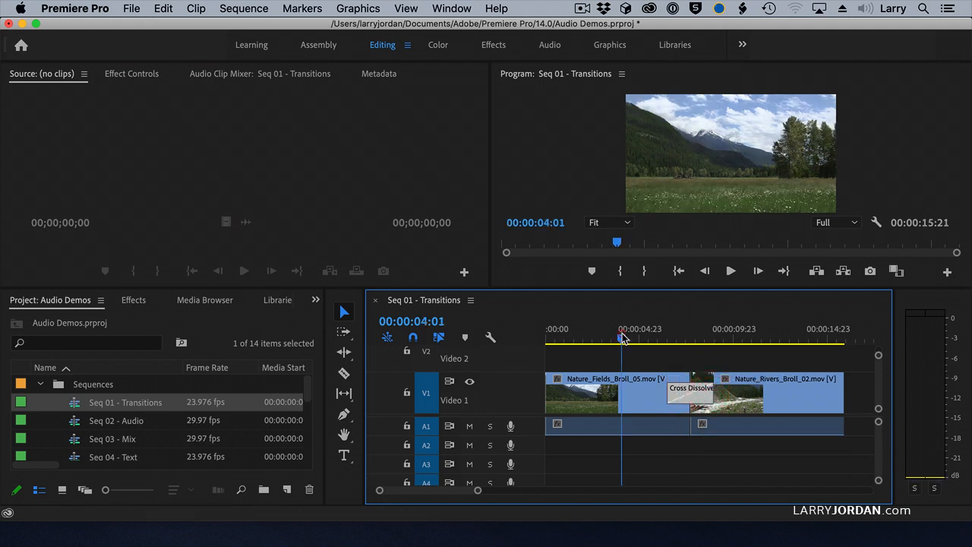
key(space)
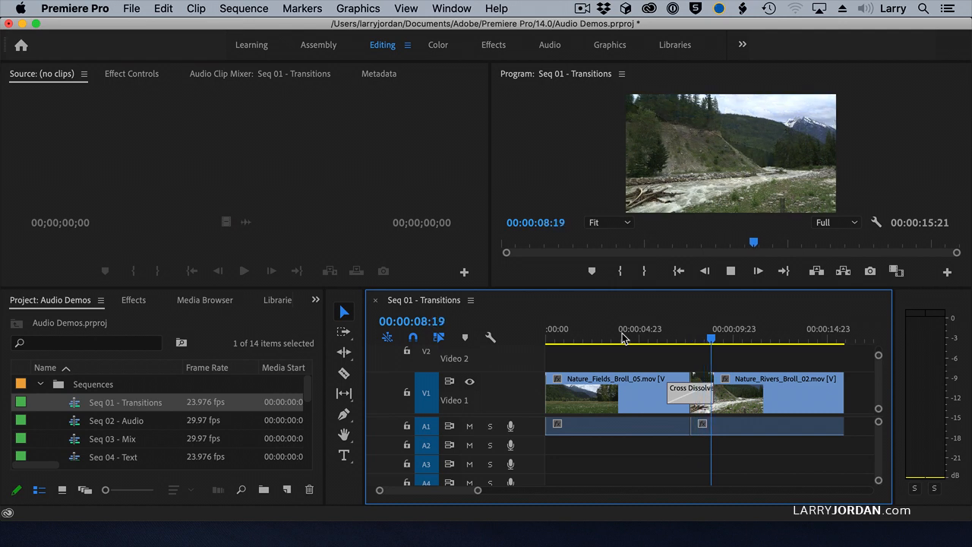
key(space)
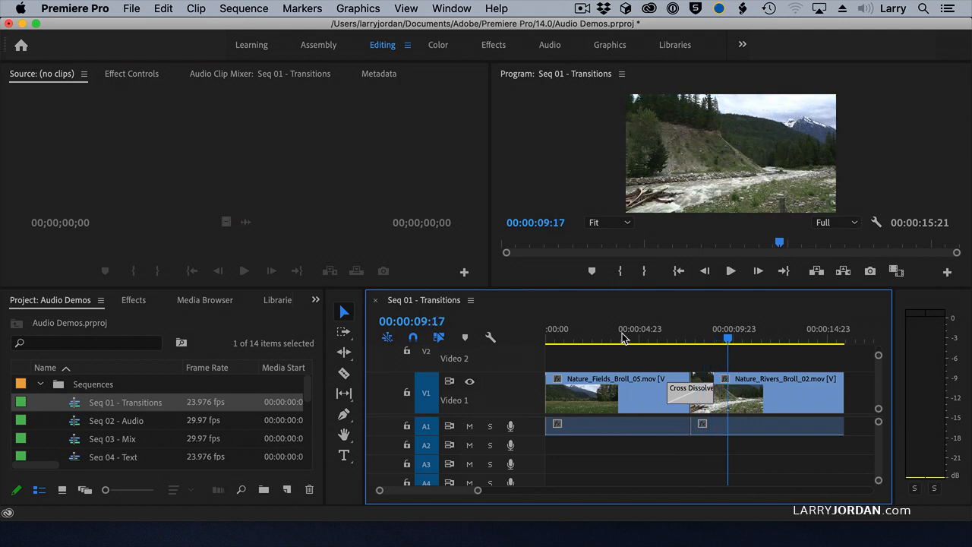
click(689, 399)
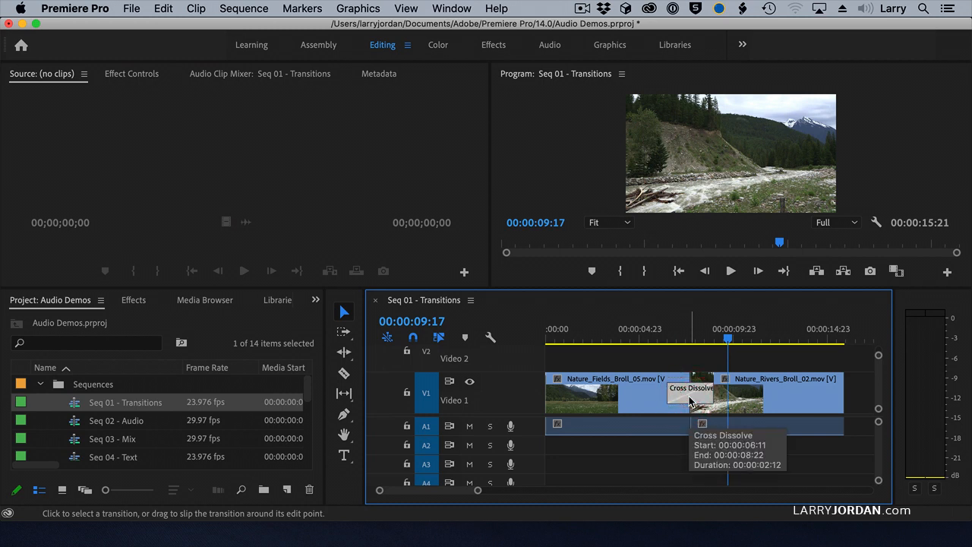
key(Delete)
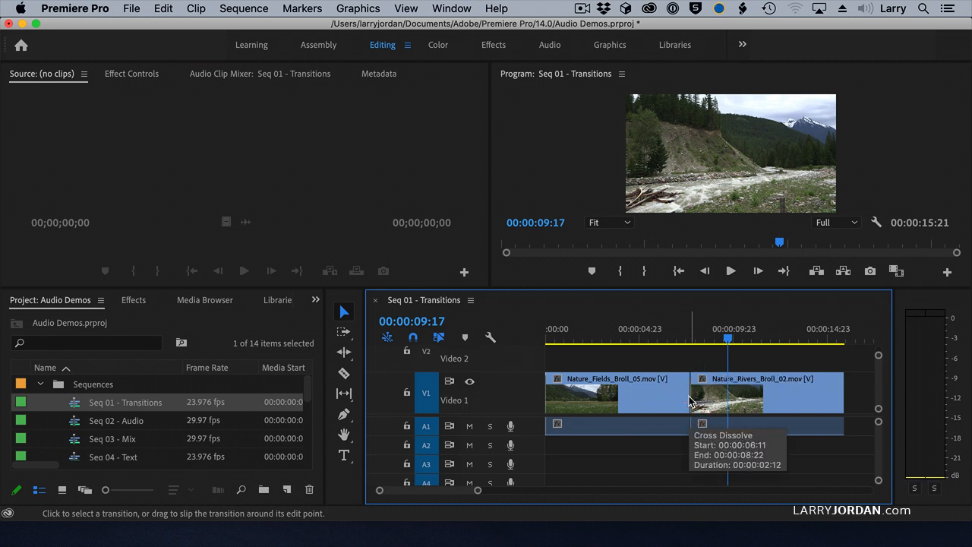
Apply the default video transition to the edit point between the clips again and delete it.
click(690, 399)
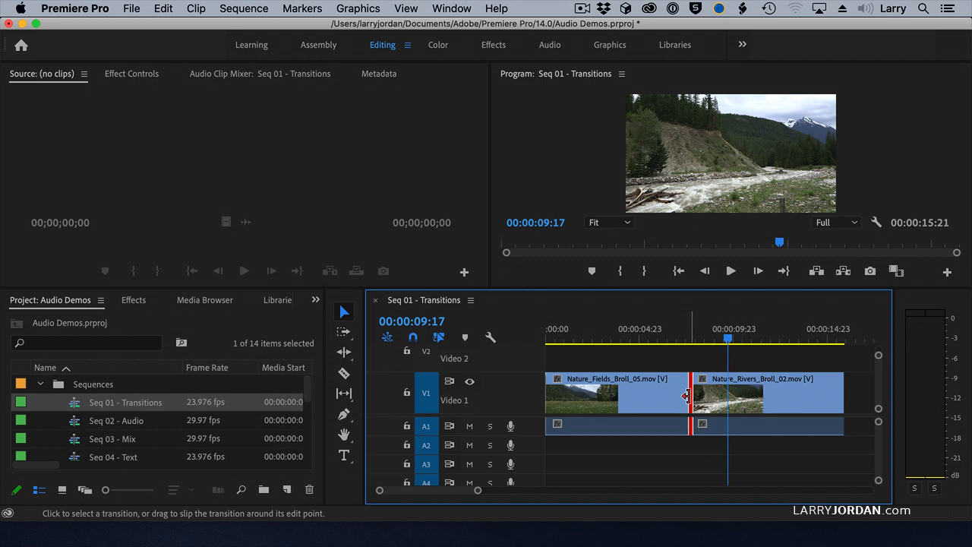
key(super+d)
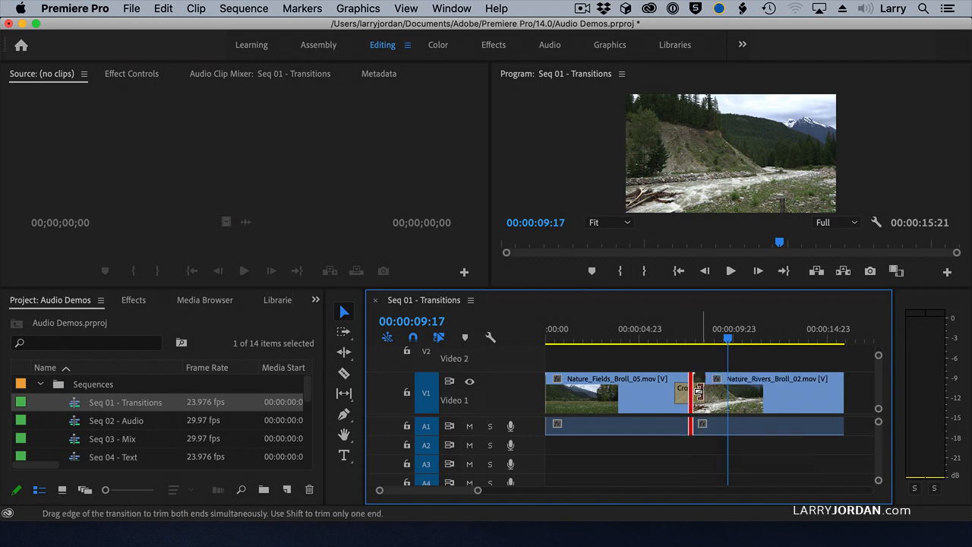
click(697, 398)
key(Delete)
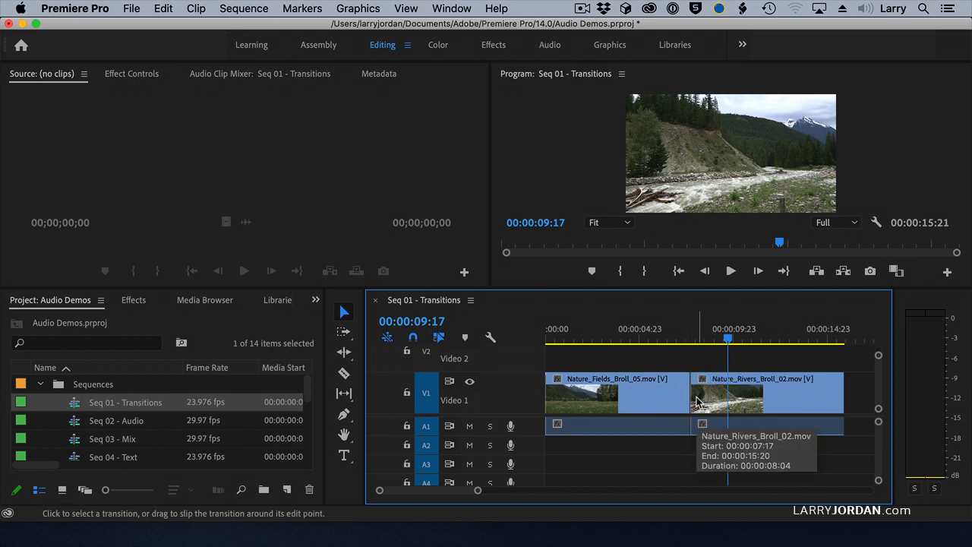
Apply the default video transition to both clips at once, undo it and deselect the clips.
drag(653, 361, 725, 391)
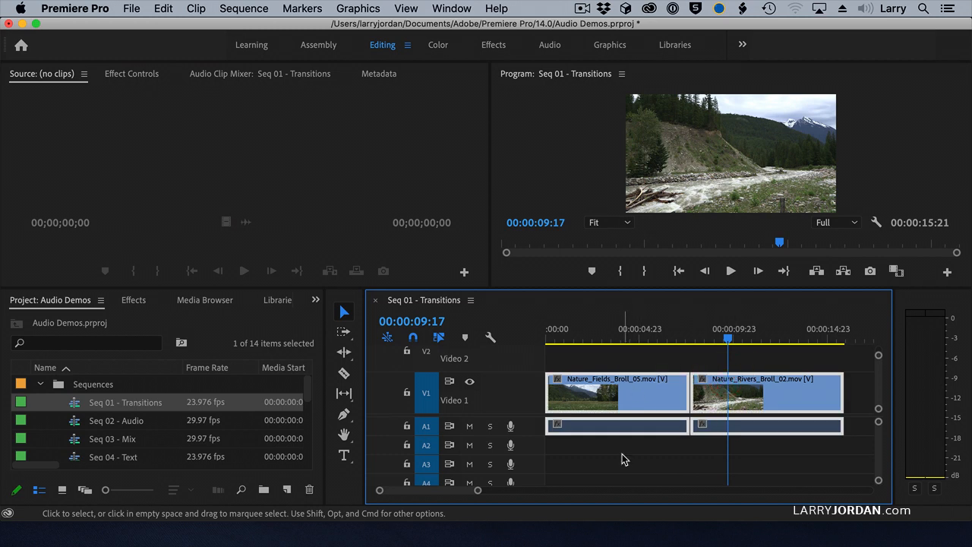
key(super+d)
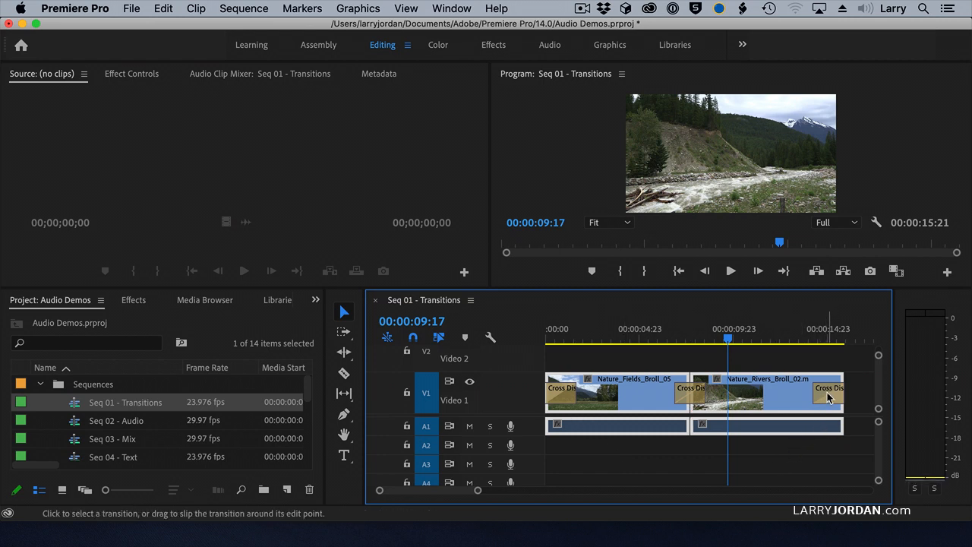
key(super+z)
click(703, 361)
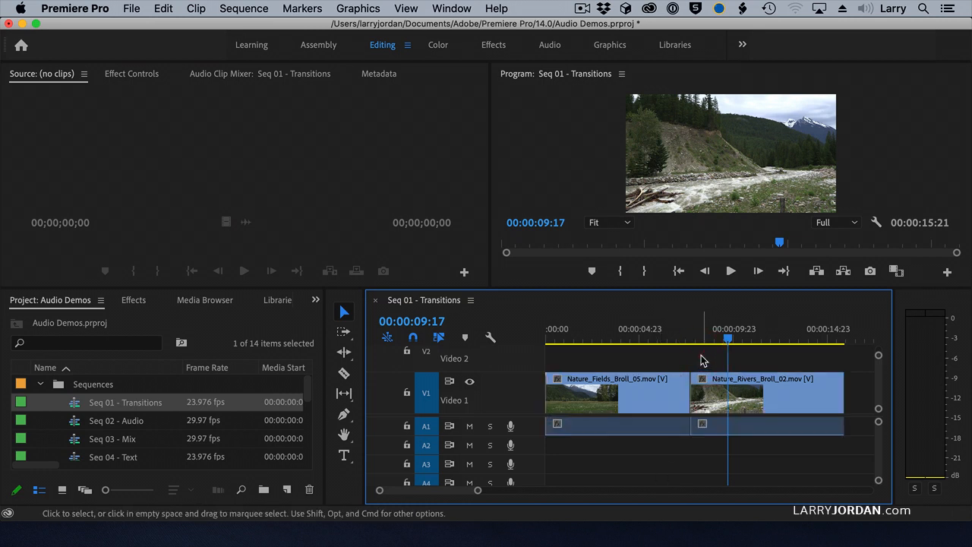
Apply the default video and audio transitions at the cut, shorten the audio transition and lengthen the cross dissolve.
right_click(690, 400)
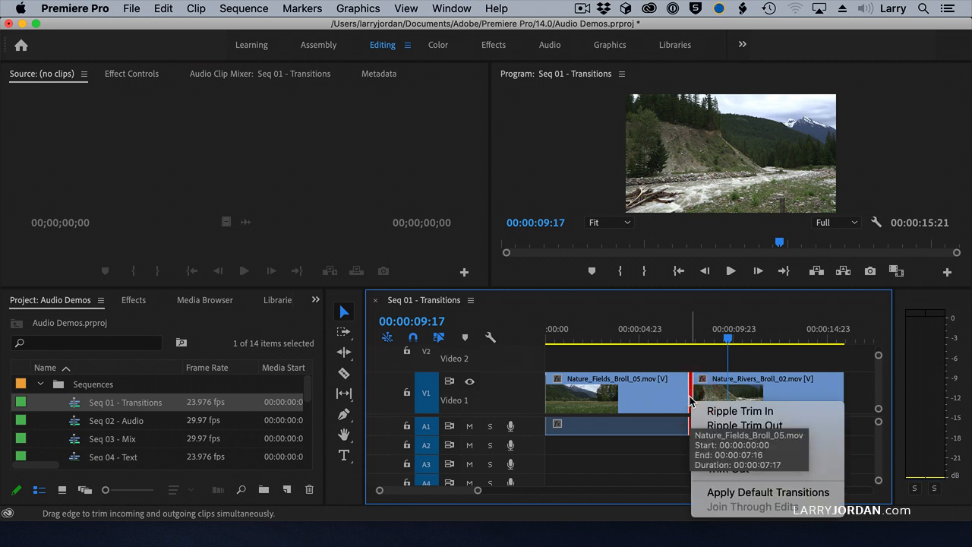
click(840, 495)
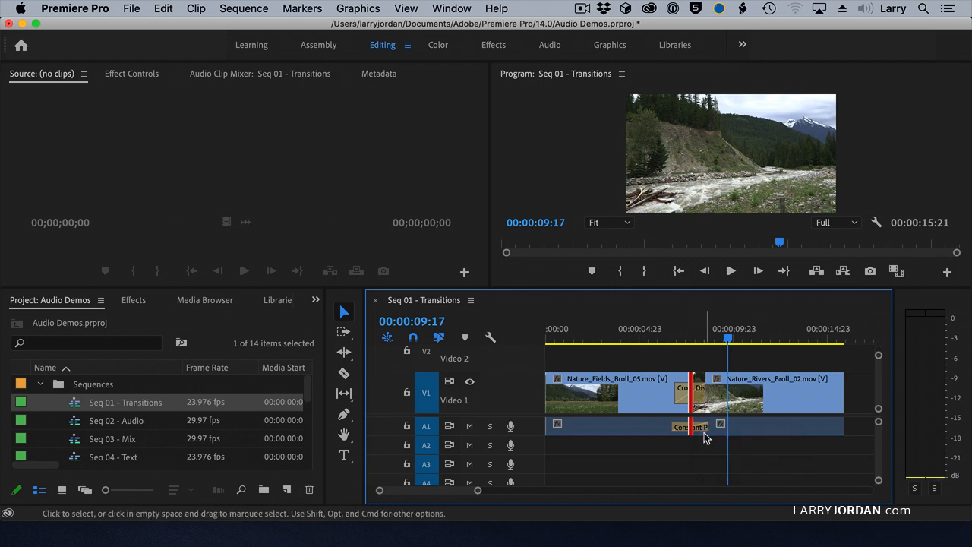
drag(704, 430, 720, 401)
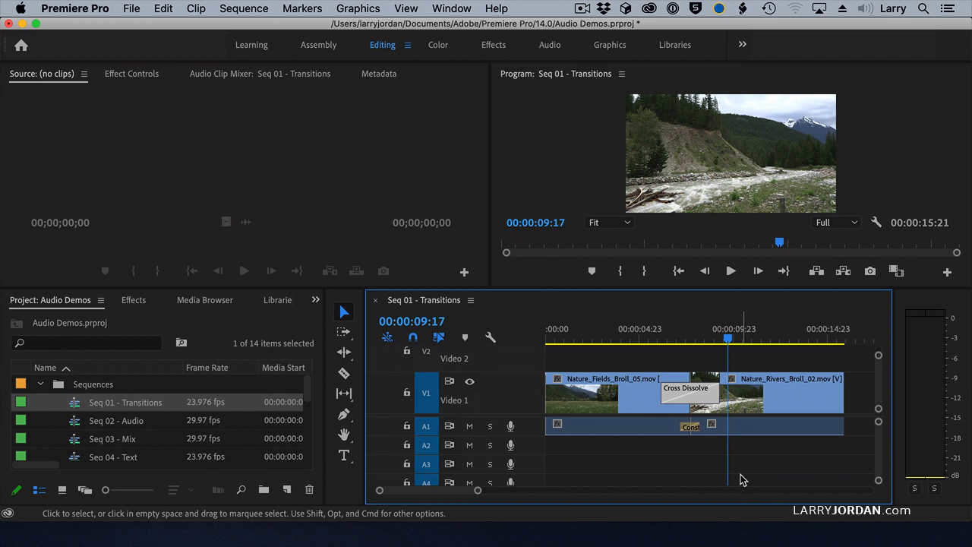
Undo the duration changes and the default transitions at the cut.
key(super+z)
key(super+z)
key(super+z)
key(super+z)
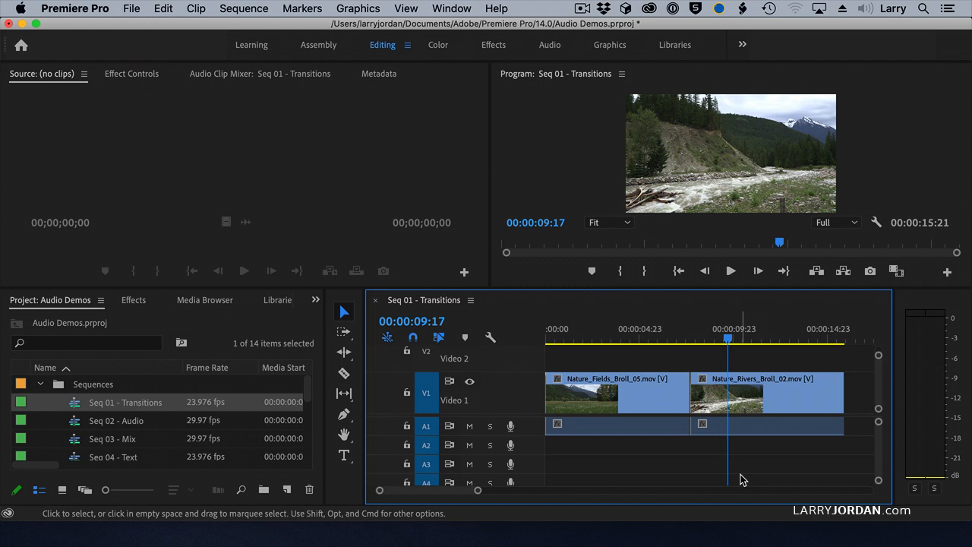
Search the effects for "cross" and add Cross Dissolve to the end of Nature_Rivers_Broll_02.mov.
click(134, 301)
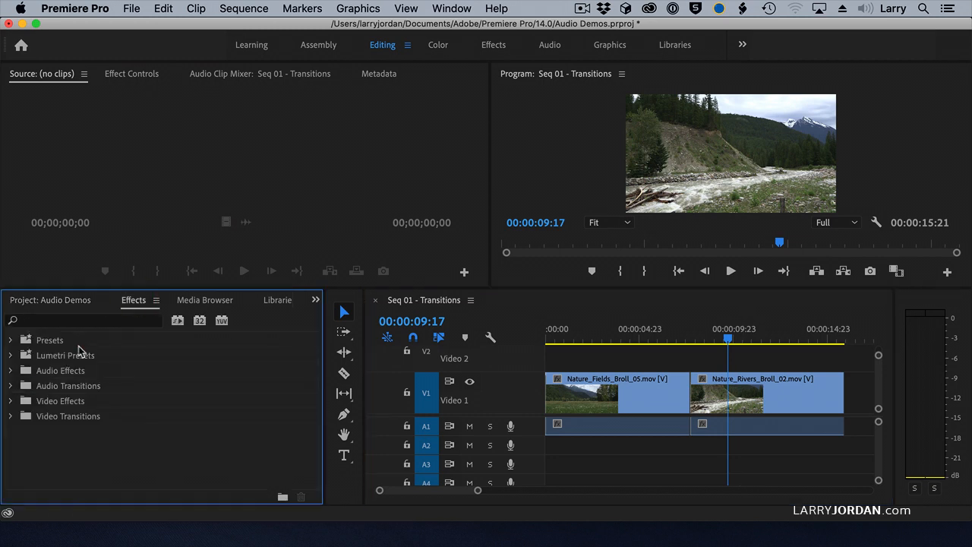
click(84, 322)
text(cross)
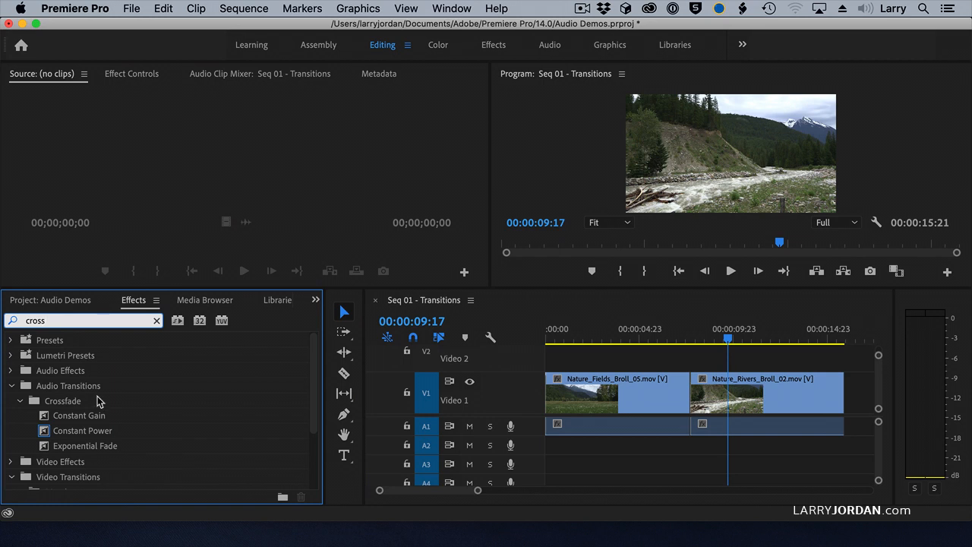
scroll(97, 401, down, 3)
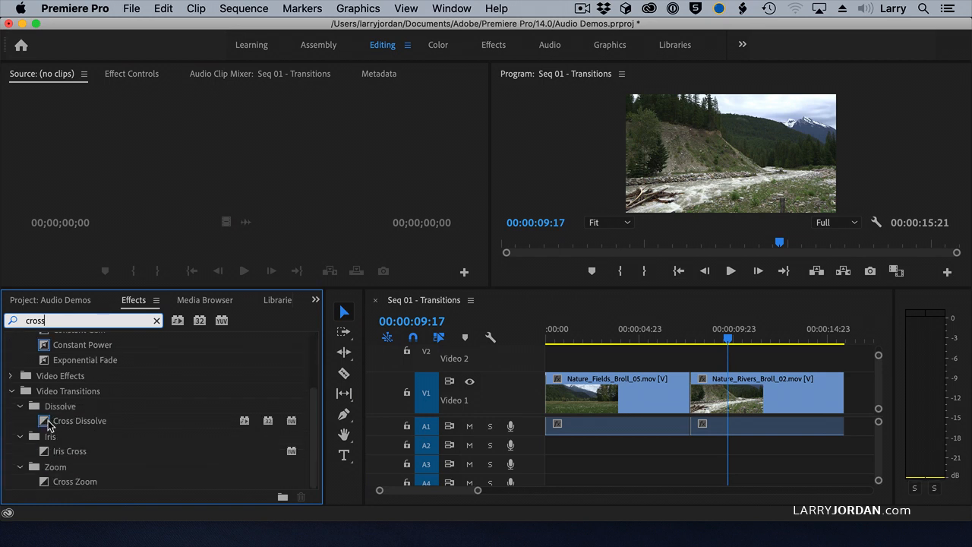
drag(48, 425, 840, 392)
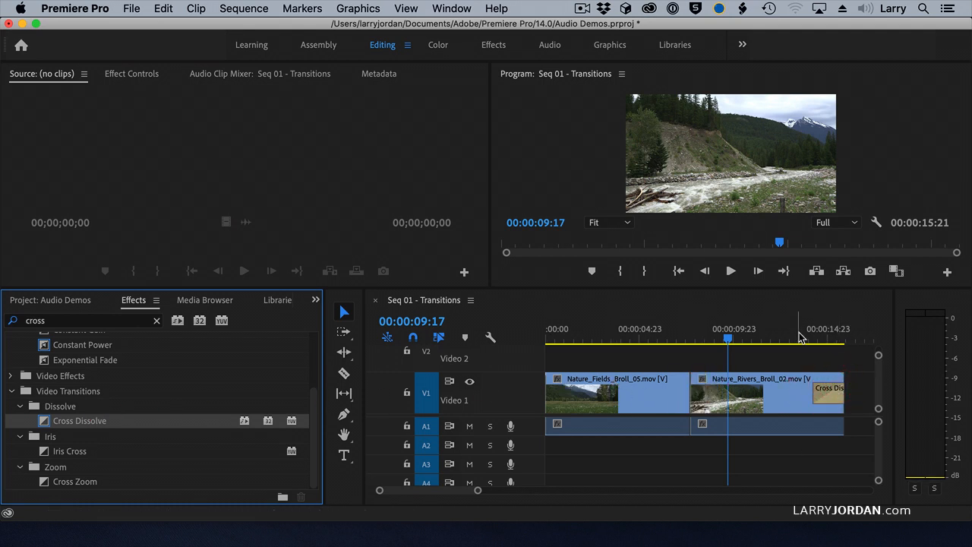
Play back the end of the sequence with its closing cross dissolve and delete that transition.
click(803, 338)
key(space)
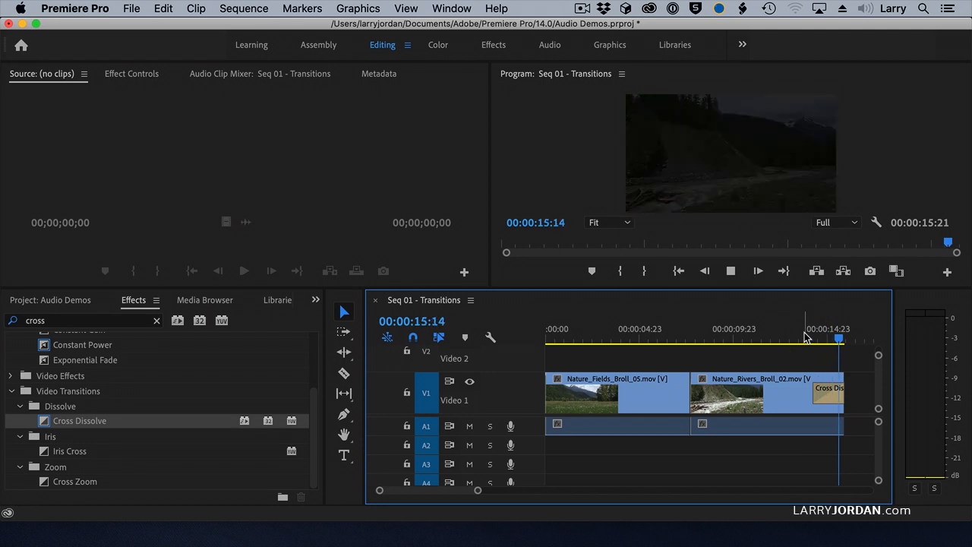
click(804, 337)
key(space)
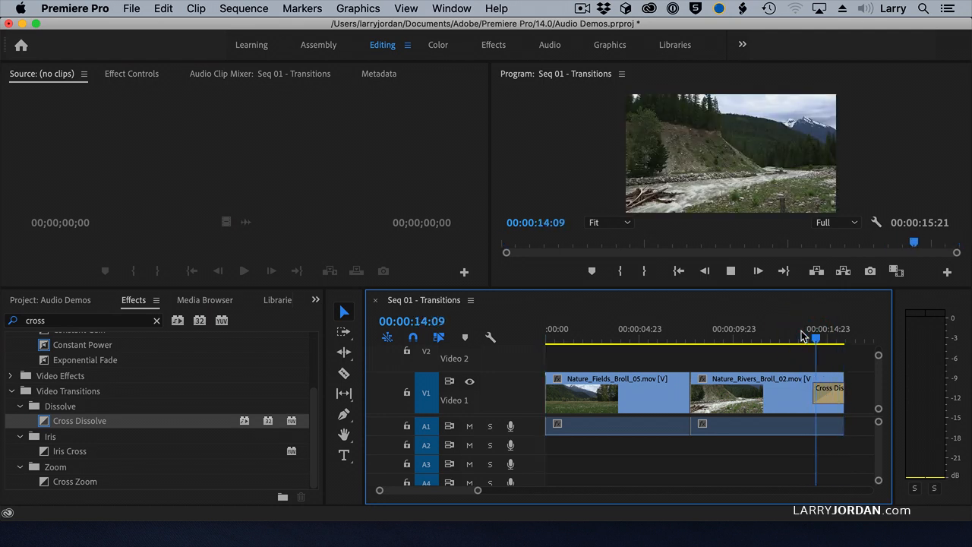
click(822, 394)
key(Delete)
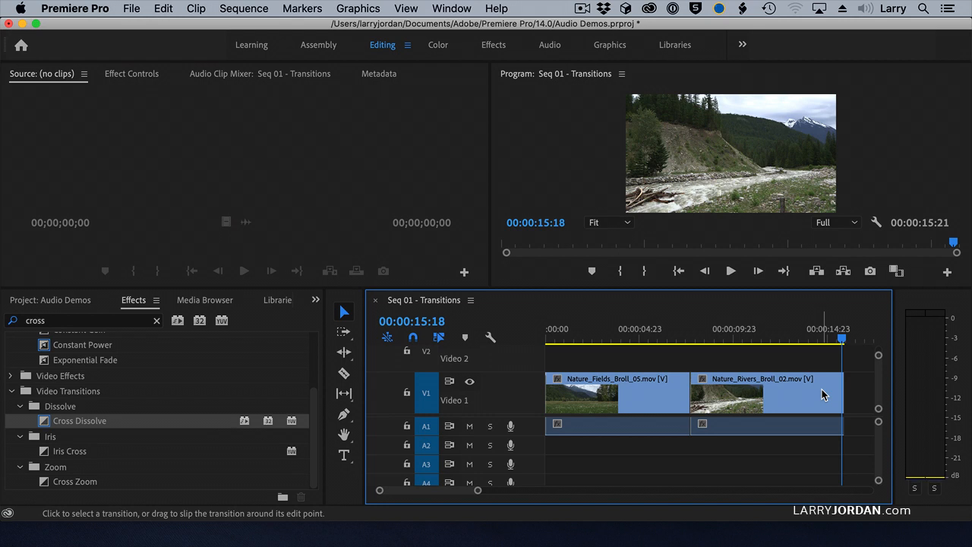
Apply the default video transition at the cut between the two clips and open its settings in Effect Controls.
click(692, 393)
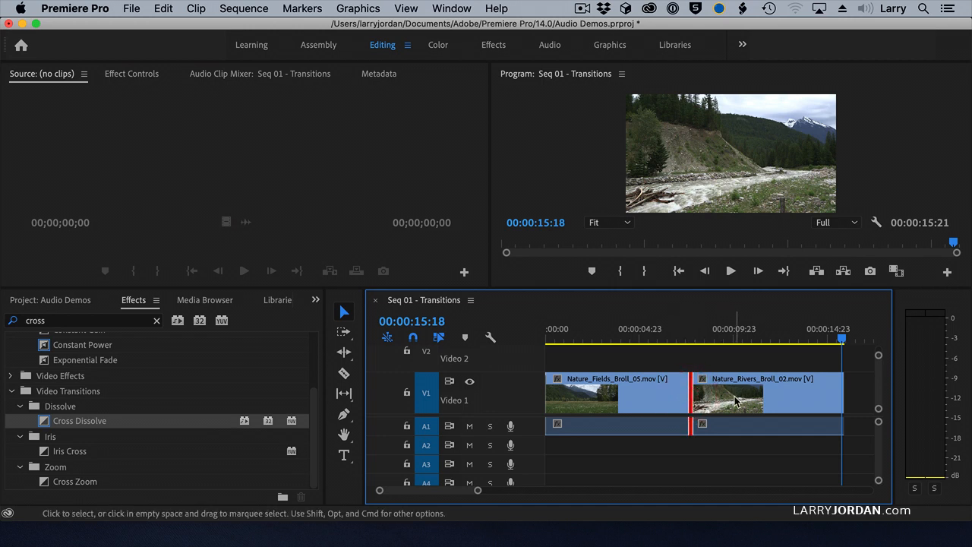
key(super+d)
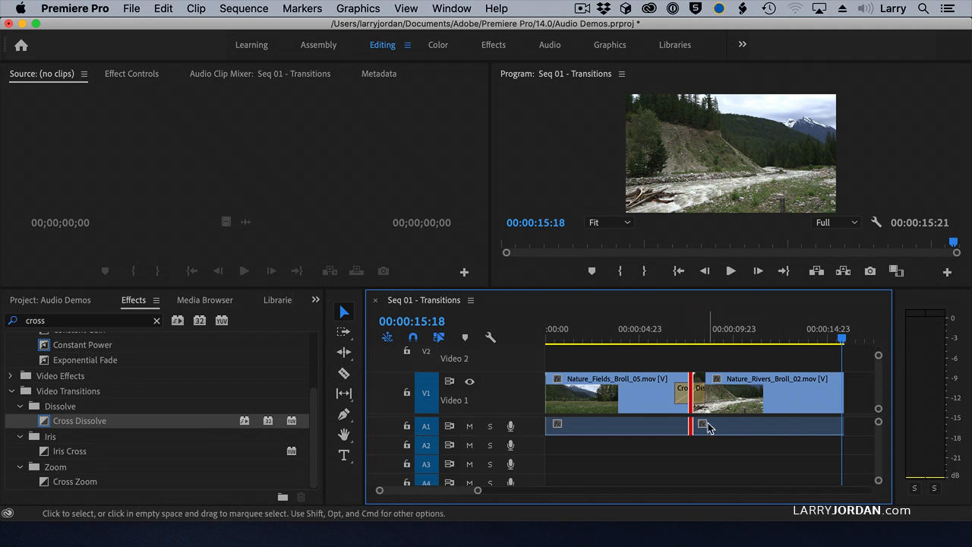
click(690, 389)
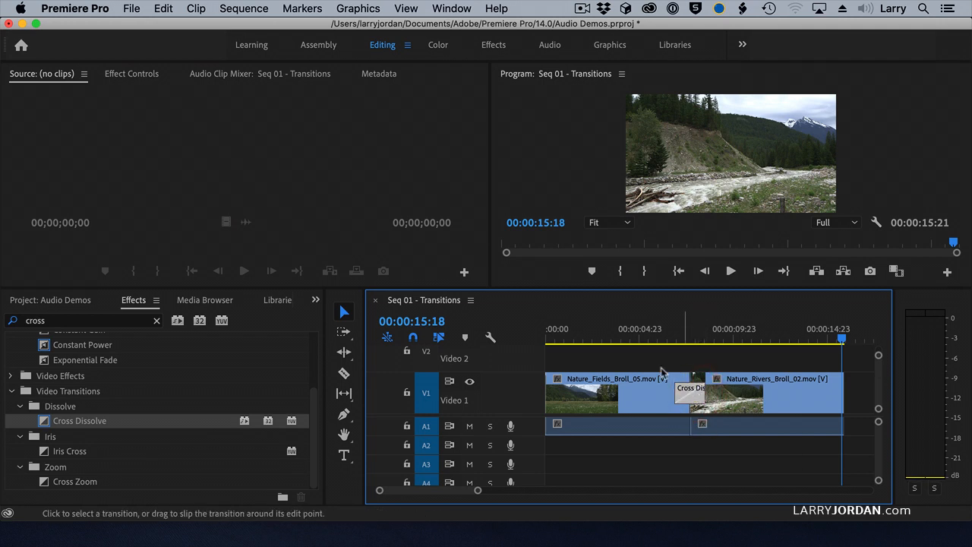
click(131, 74)
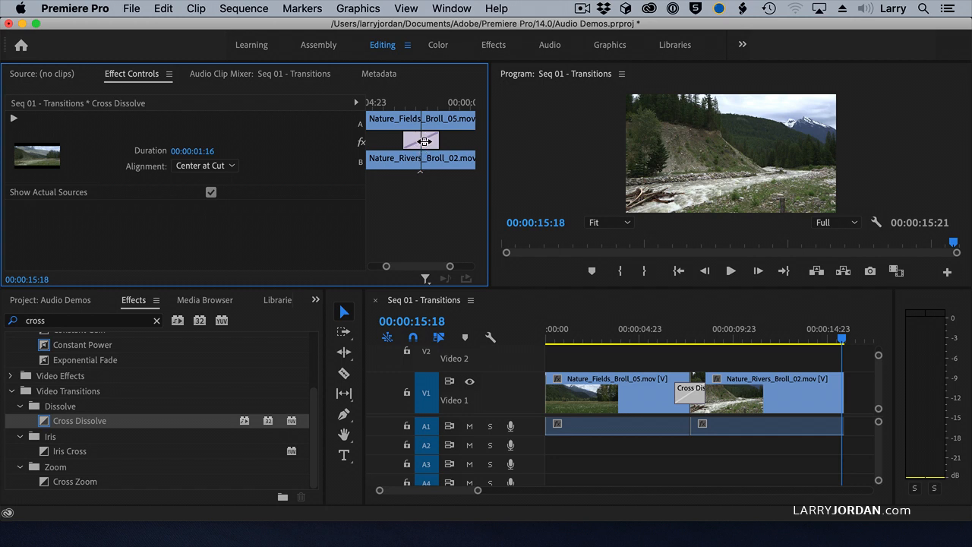
Slide the cross dissolve earlier and later around the cut, leaving it mostly over the end of Nature_Fields_Broll_05.mov.
drag(424, 142, 411, 141)
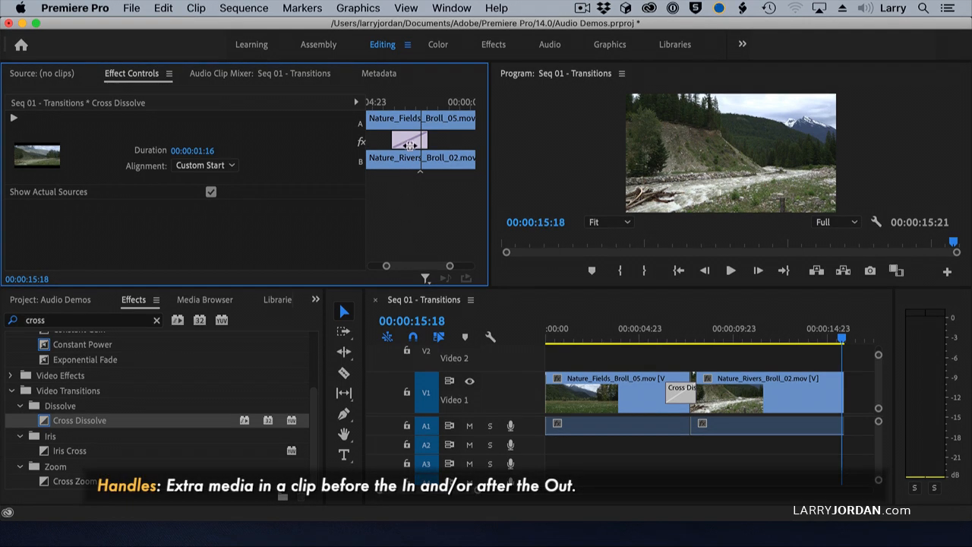
drag(410, 142, 432, 138)
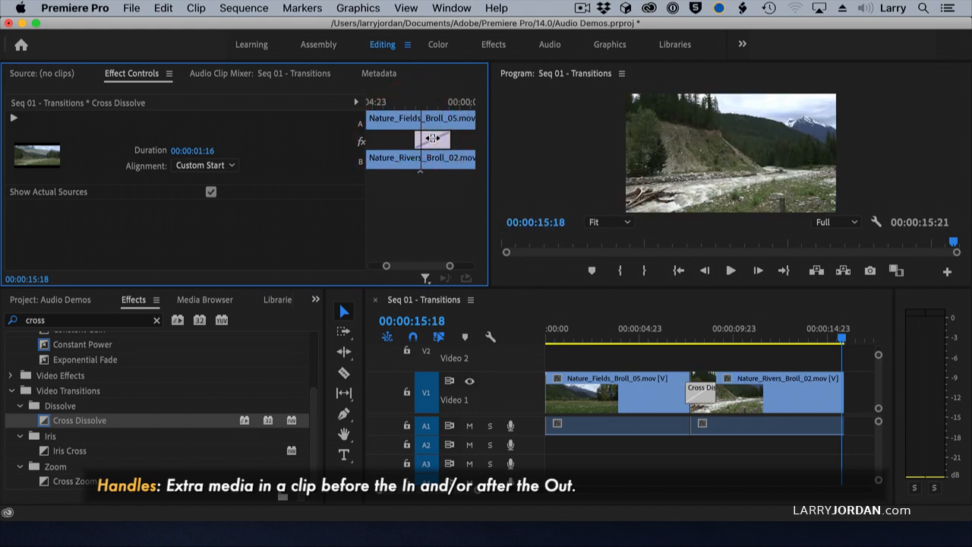
drag(443, 140, 412, 142)
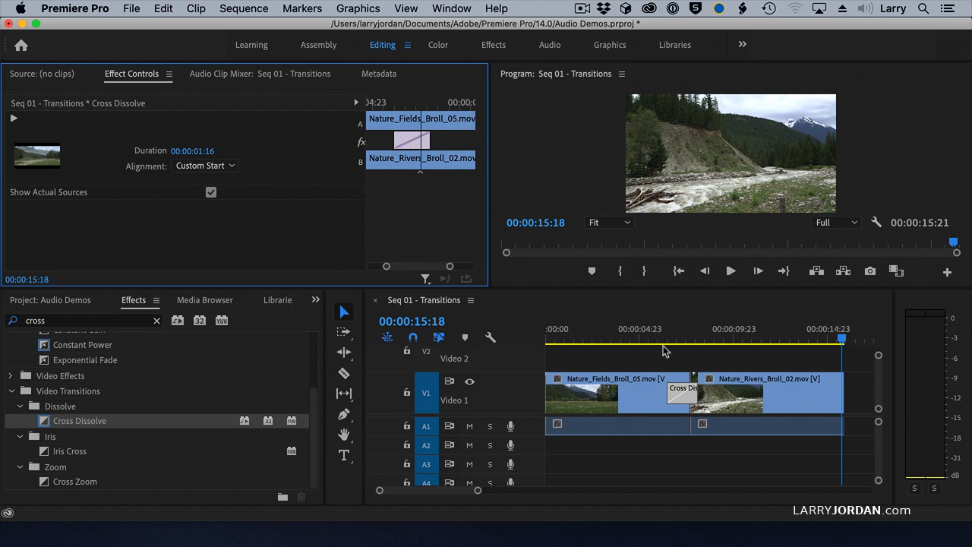
Lengthen the cross dissolve to 00:00:03:00 in the timeline and undo the change.
click(695, 392)
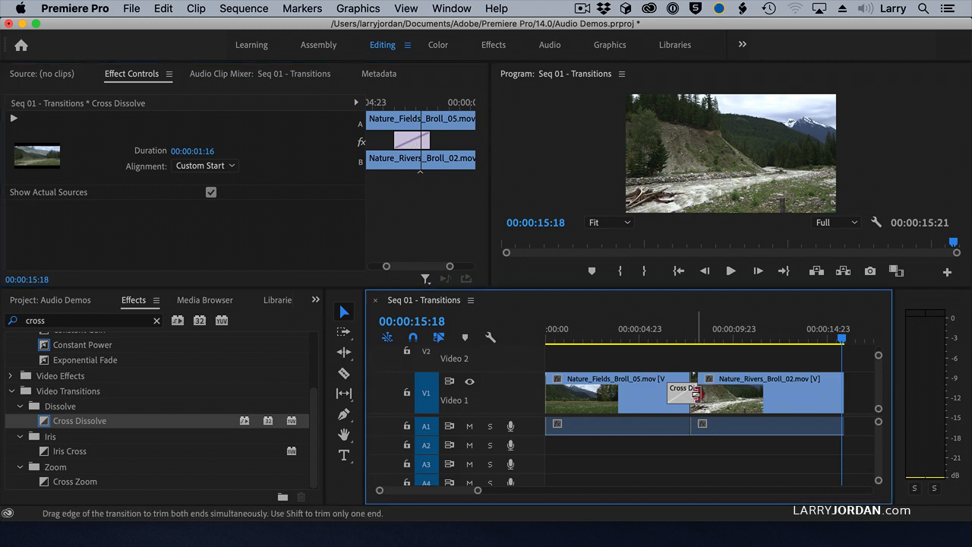
drag(695, 393, 703, 397)
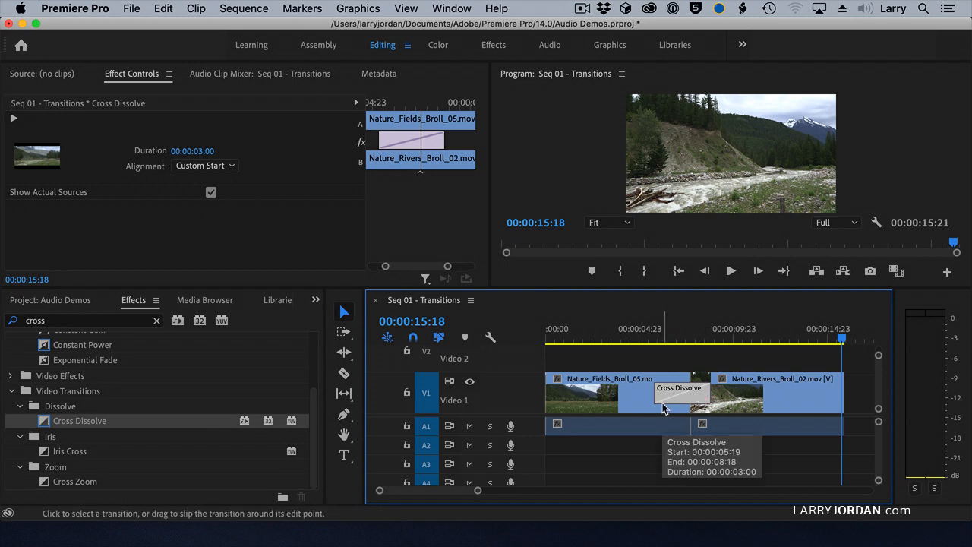
key(super+z)
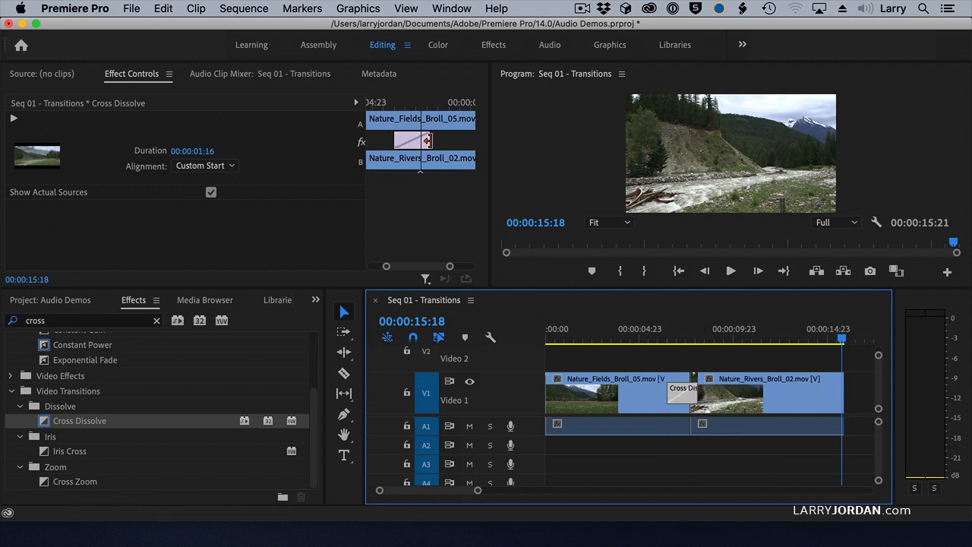
Extend the end of the cross dissolve in Effect Controls for a duration of 00:00:02:22.
drag(428, 140, 456, 143)
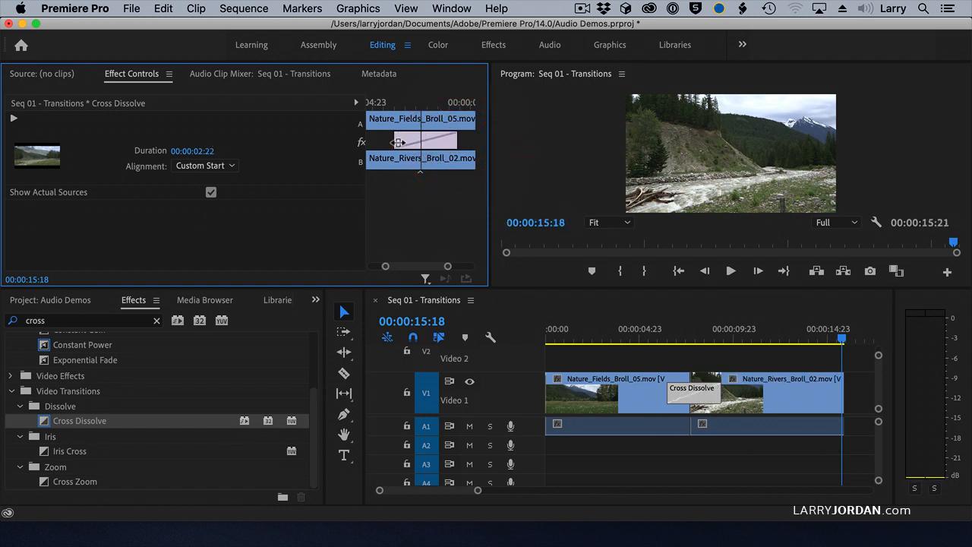
Slide the cross dissolve earlier over the end of Nature_Fields_Broll_05.mov and roll the cut between the two clips slightly later.
drag(396, 141, 381, 144)
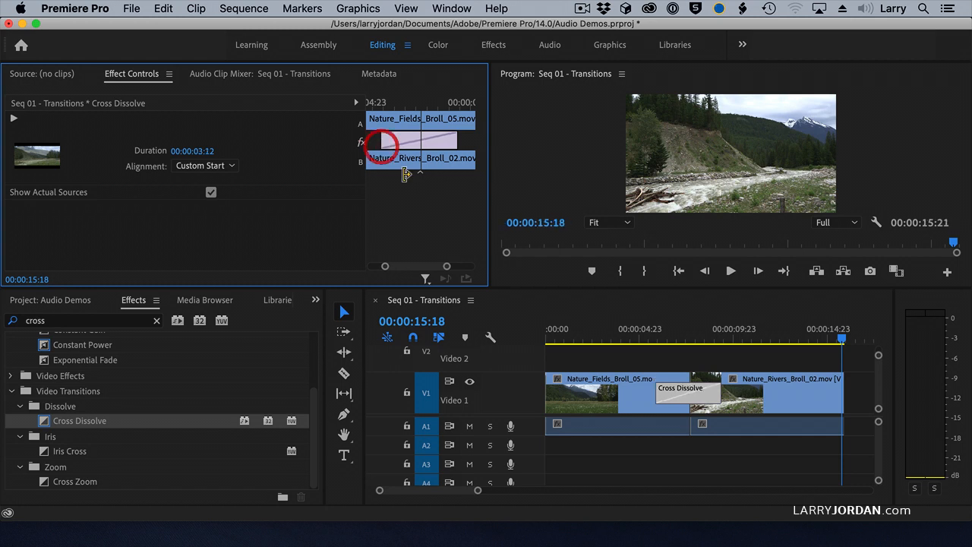
drag(720, 392, 710, 410)
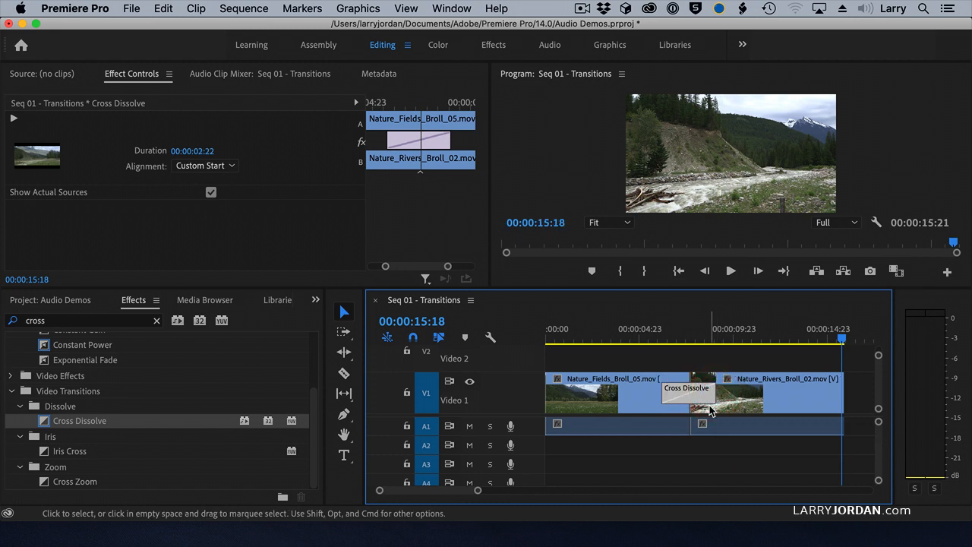
click(422, 174)
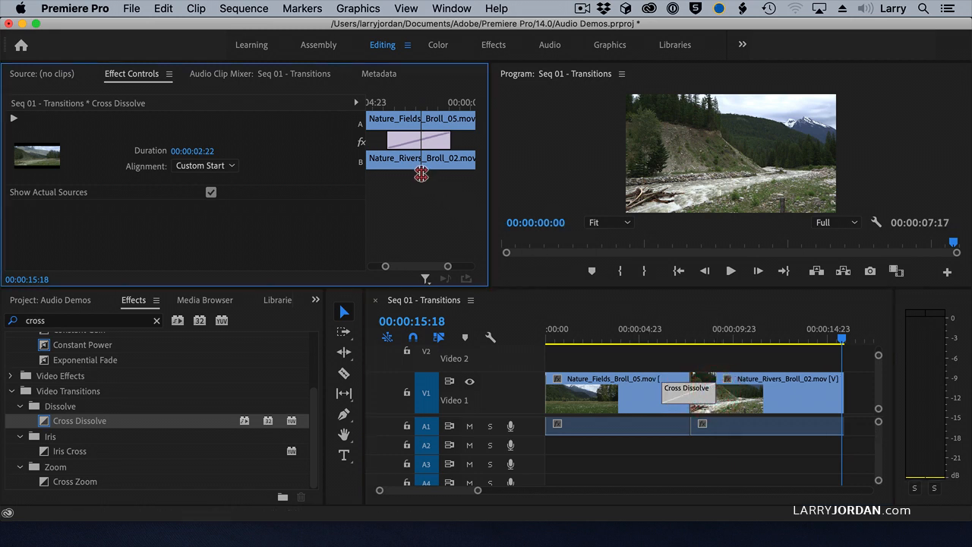
mouse_move(421, 174)
mouse_down()
mouse_move(410, 175)
mouse_move(443, 177)
mouse_move(421, 178)
mouse_up()
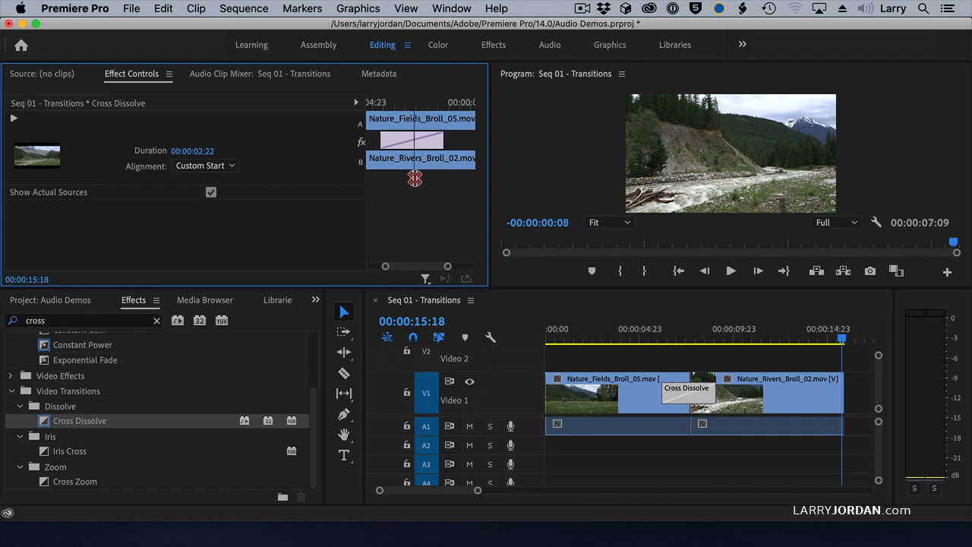
mouse_move(415, 178)
mouse_down()
mouse_move(437, 180)
mouse_move(421, 180)
mouse_up()
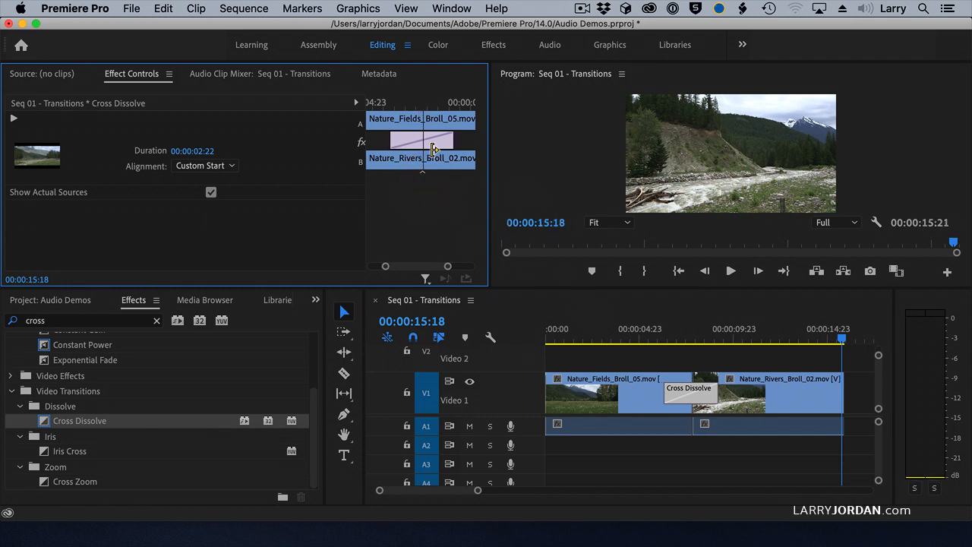
drag(441, 144, 427, 144)
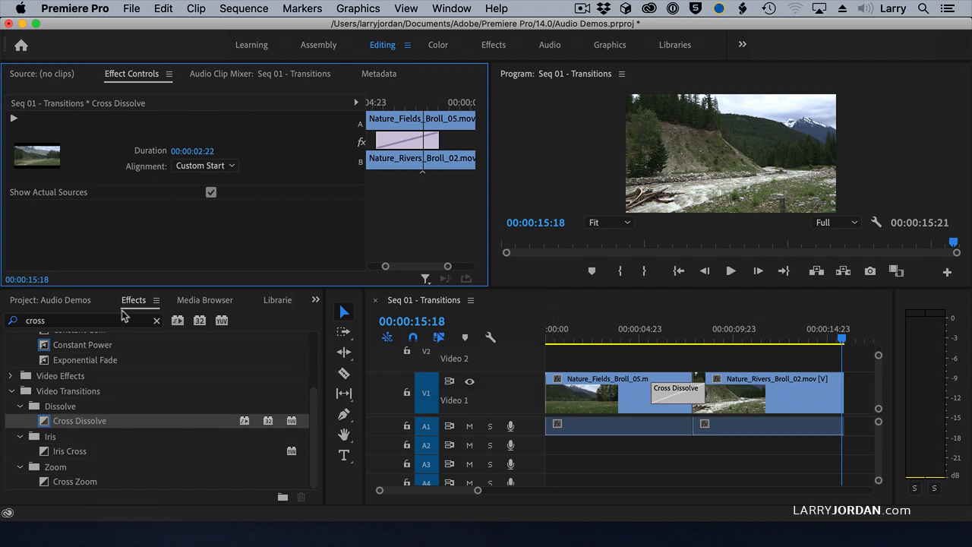
Search the effects for "push" and replace the cross dissolve between the clips with the Push video transition.
click(90, 320)
key(BackSpace)
key(BackSpace)
key(BackSpace)
key(BackSpace)
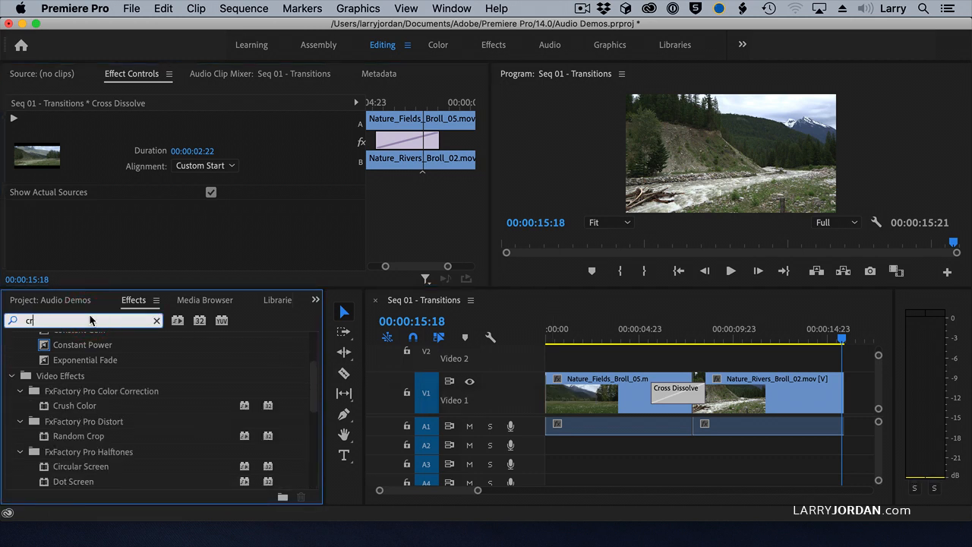
key(BackSpace)
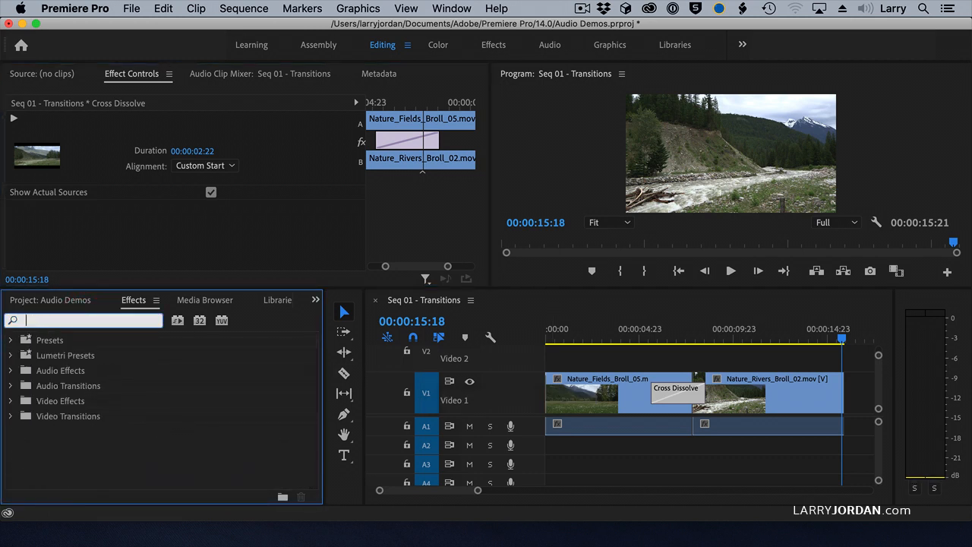
text(push)
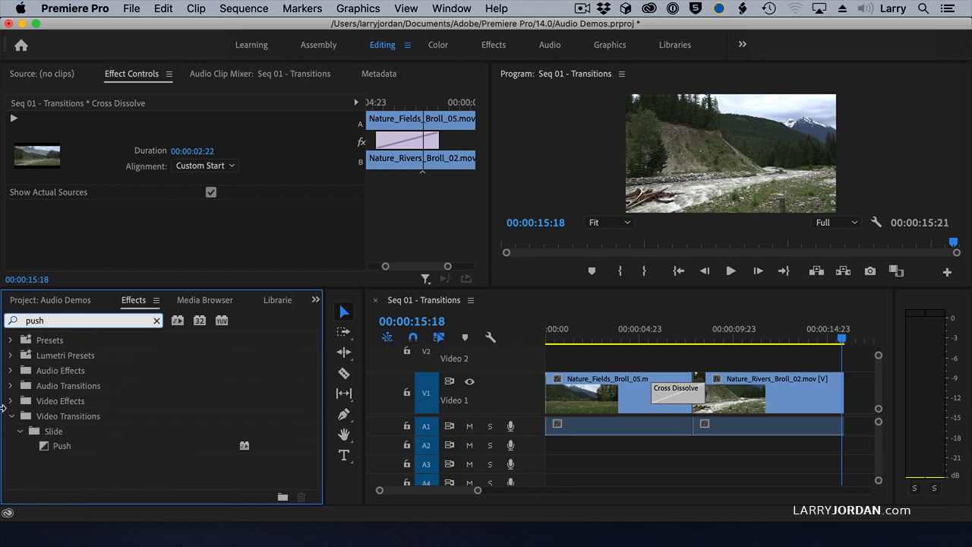
drag(50, 448, 678, 390)
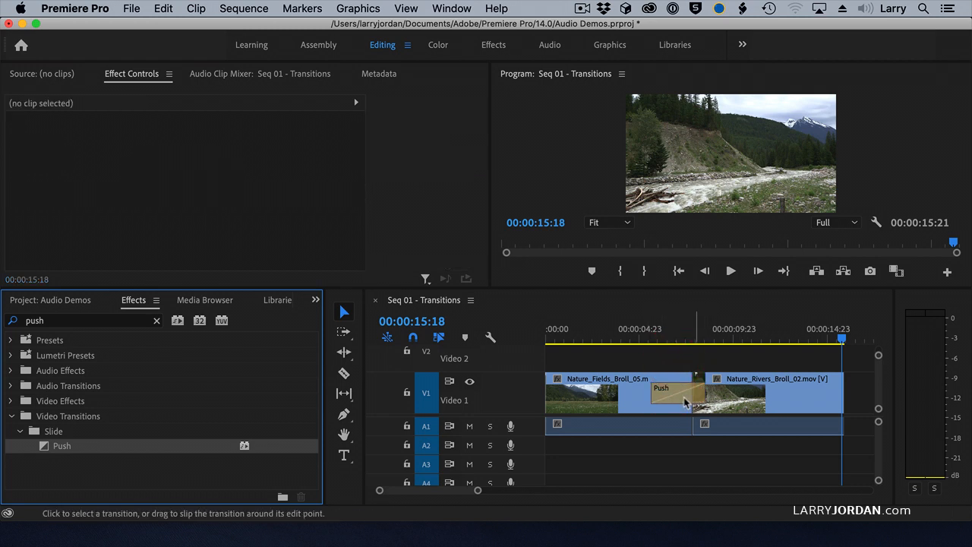
Play the sequence through the Push transition to preview it.
click(652, 340)
key(space)
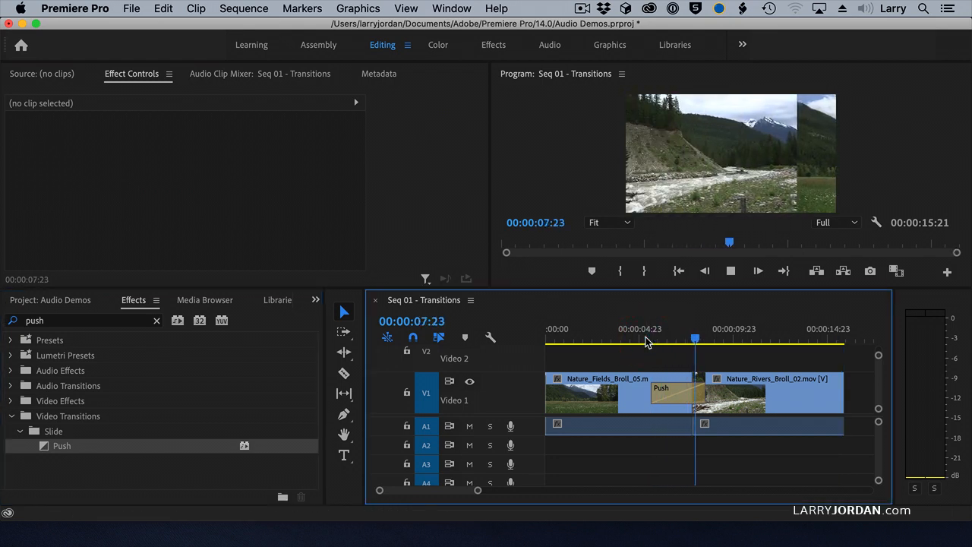
key(space)
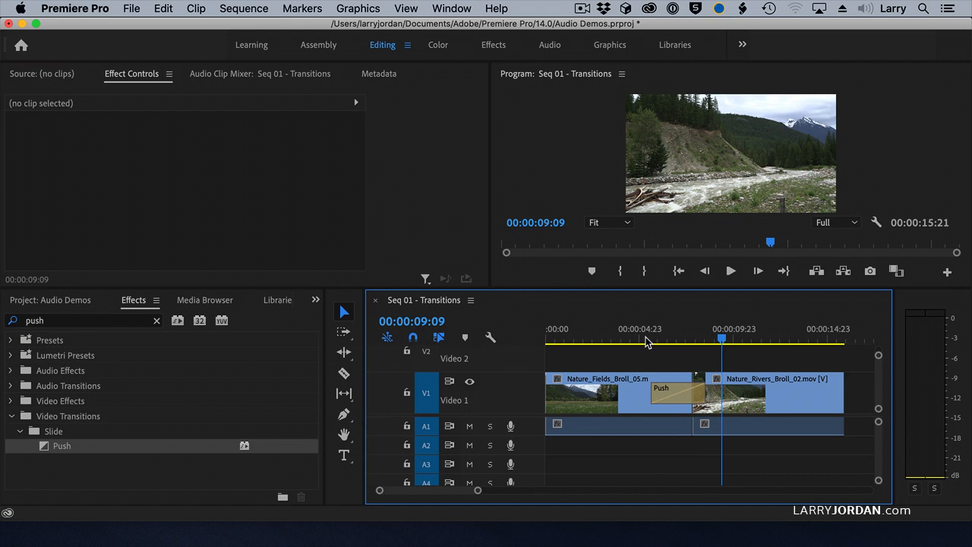
Select the Push transition to show its settings and park the playhead at 00:00:06:07, inside the transition.
click(671, 393)
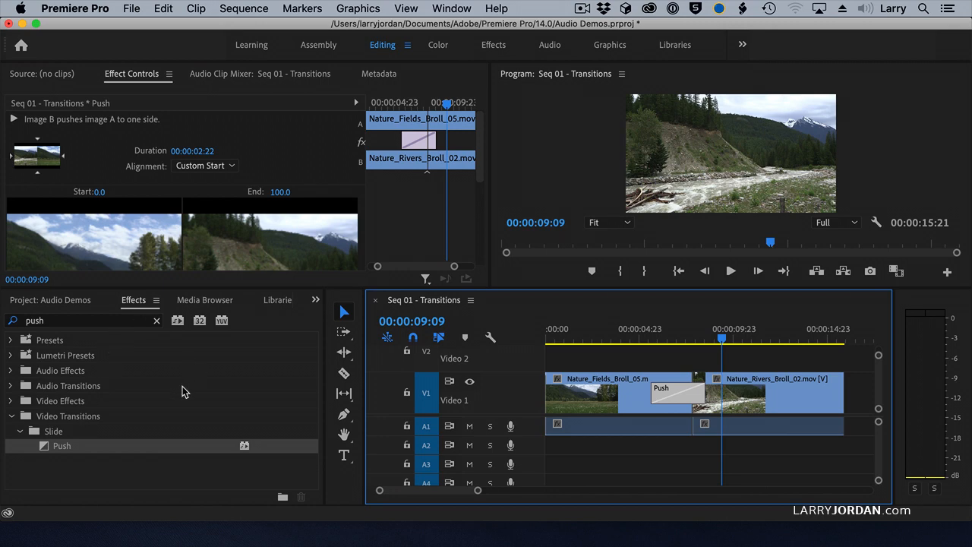
click(654, 335)
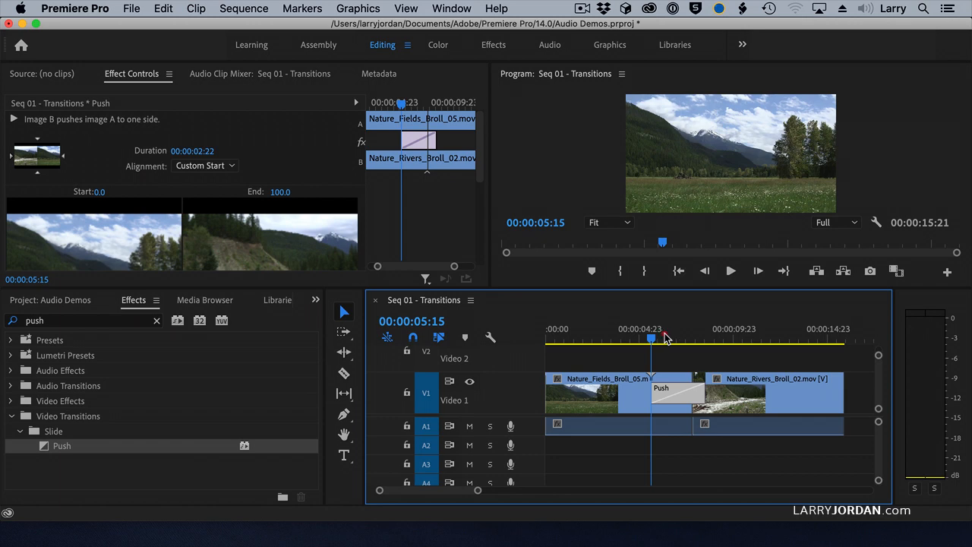
drag(658, 339, 668, 346)
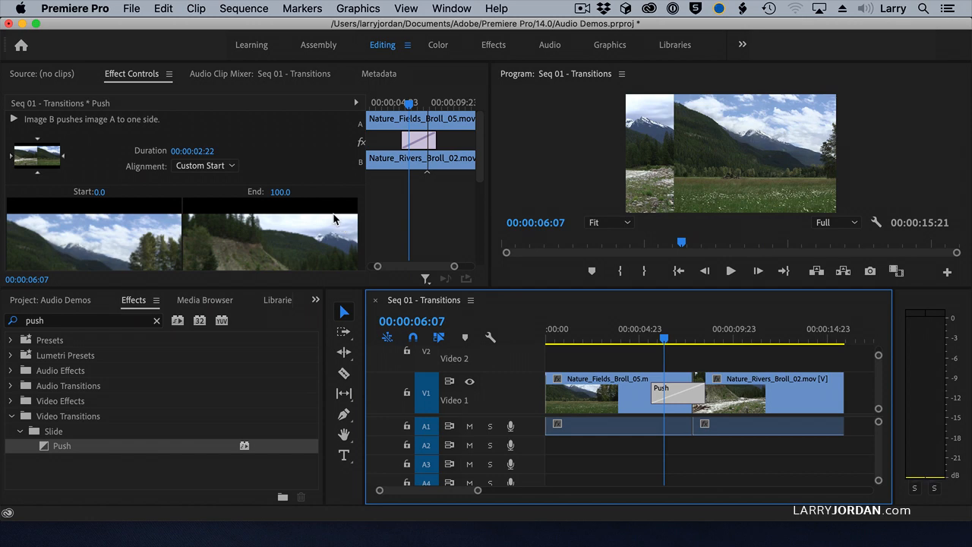
Set the push direction to East to West and preview the transition from its start.
click(65, 161)
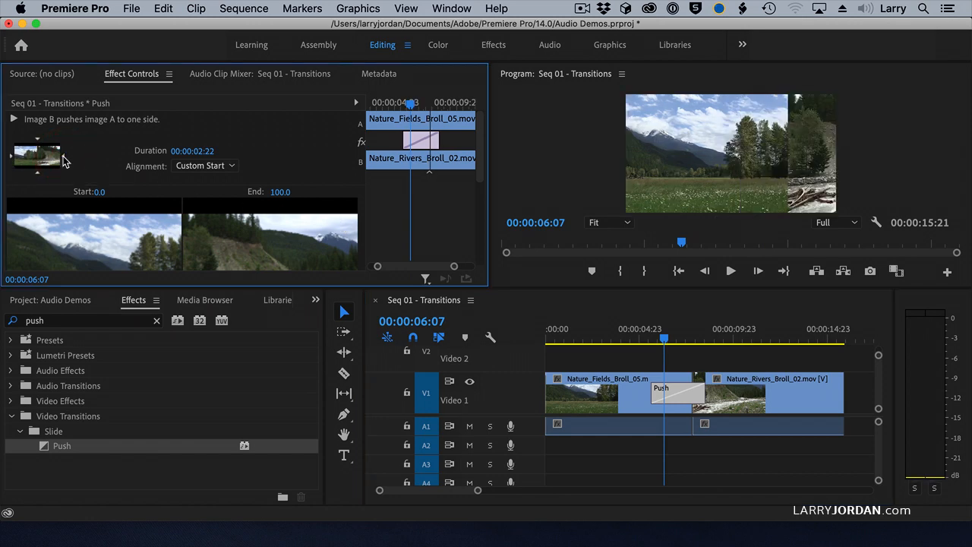
click(650, 339)
key(space)
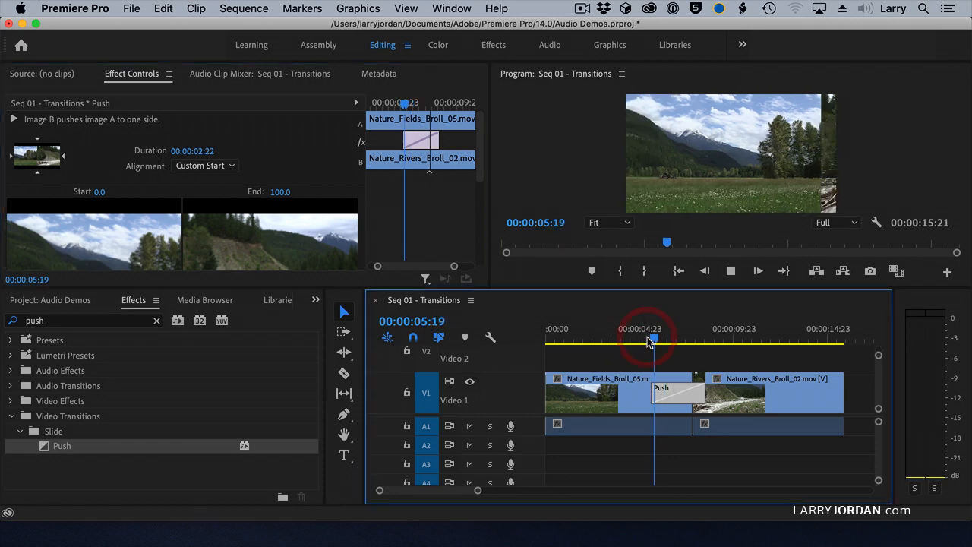
key(space)
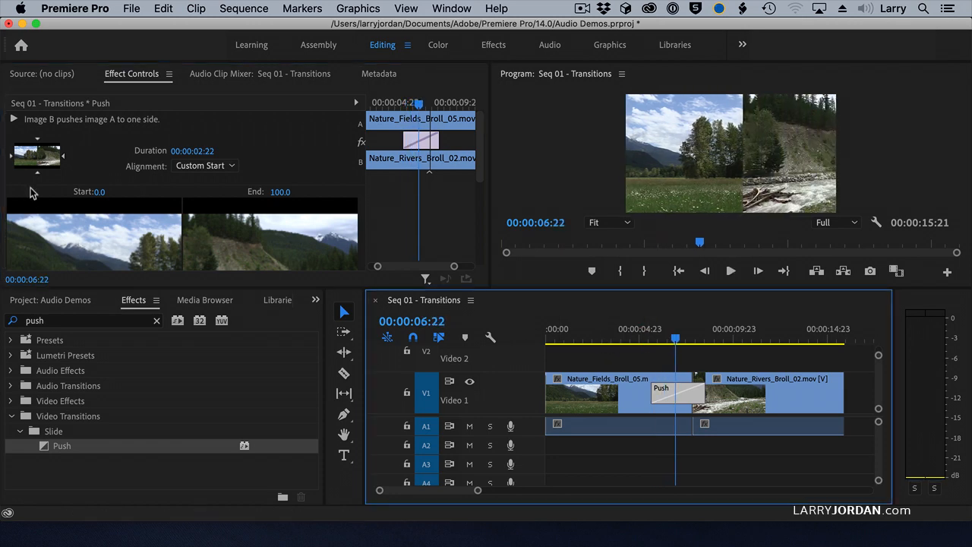
Try the push from above and from below, set the incoming clip to enter from the left, and park the playhead at 00:00:07:00.
click(37, 145)
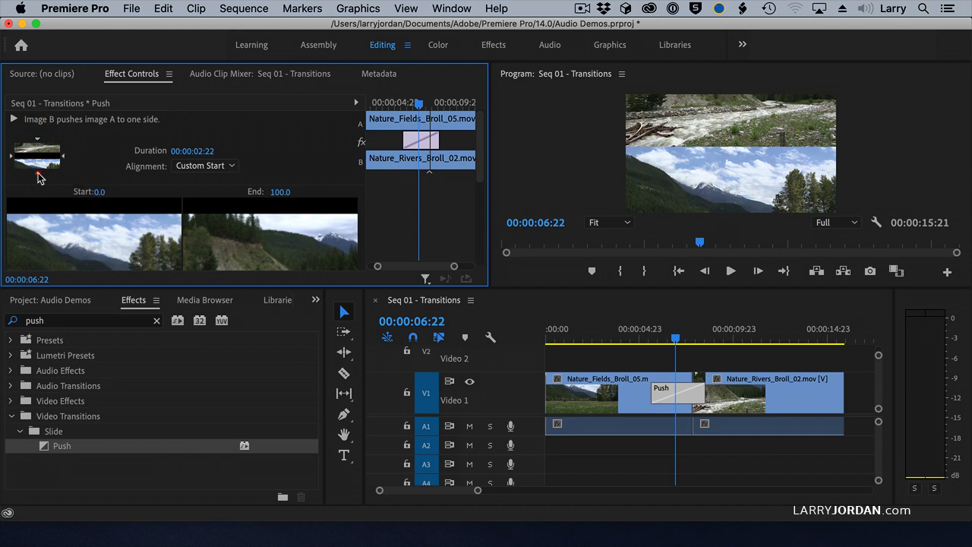
click(37, 174)
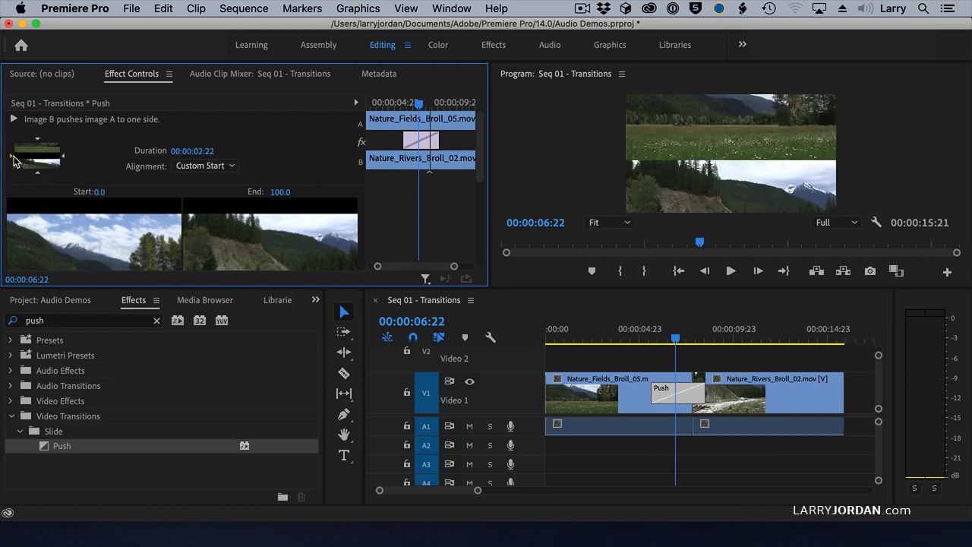
click(10, 155)
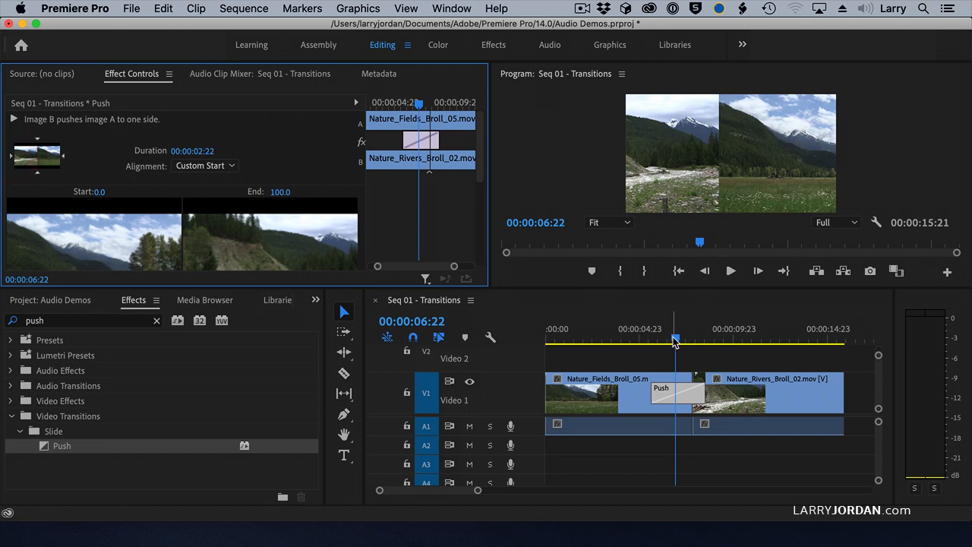
drag(676, 338, 678, 343)
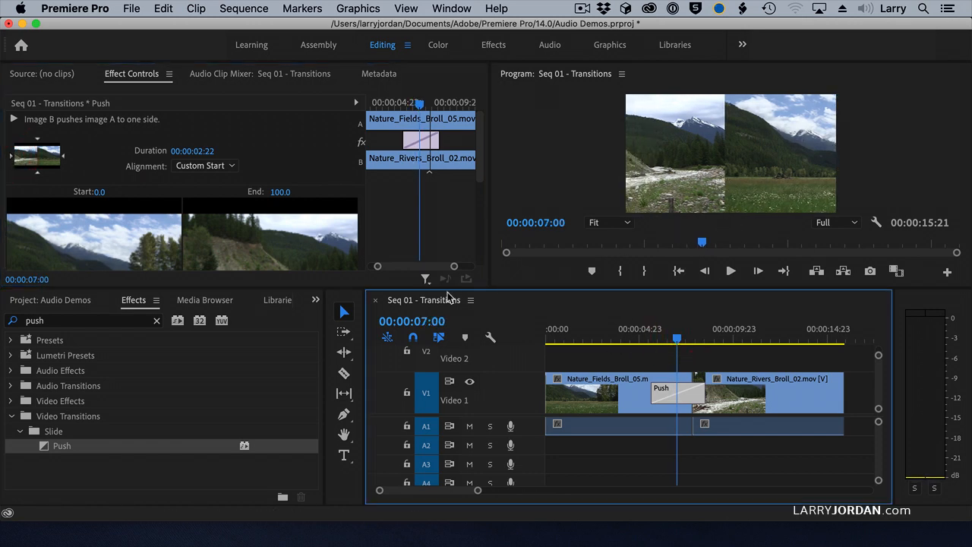
Set the Push transition's Border Width to 20.
scroll(462, 223, down, 5)
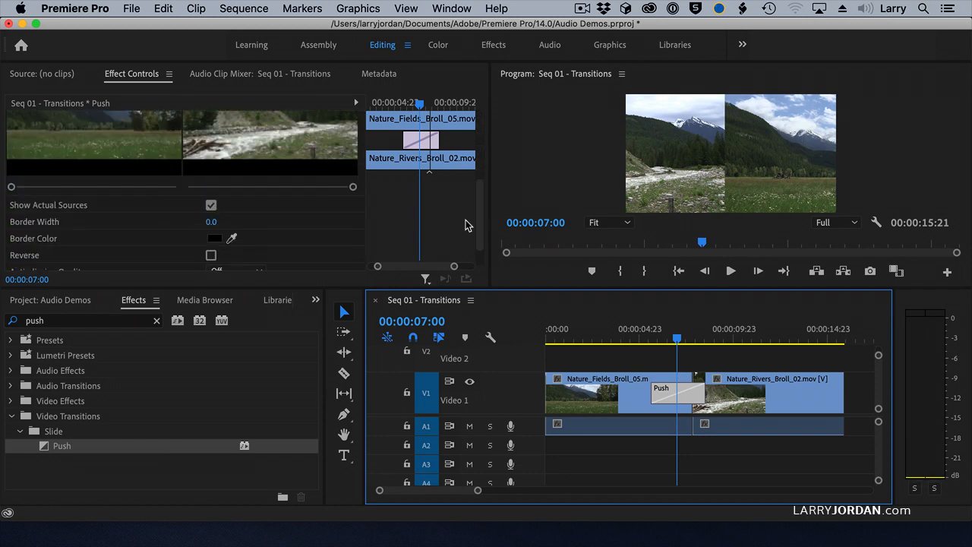
click(216, 191)
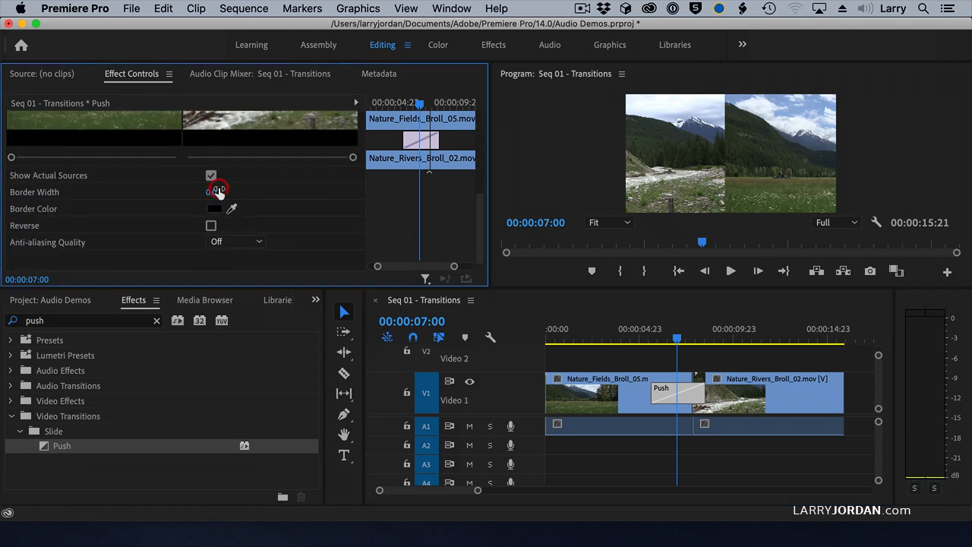
text(20)
key(Return)
Set the transition's Border Color to red and scrub through the push to check the border.
click(213, 209)
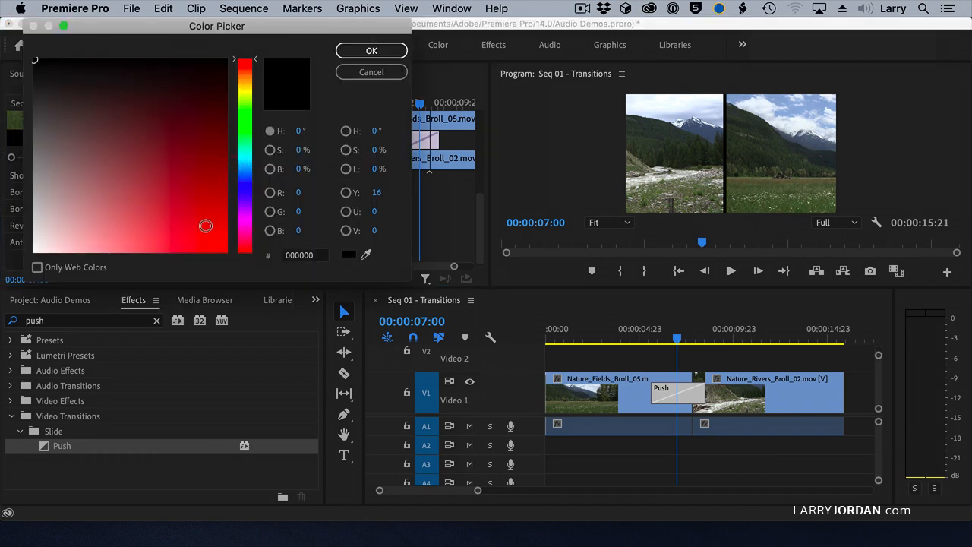
click(202, 240)
click(370, 50)
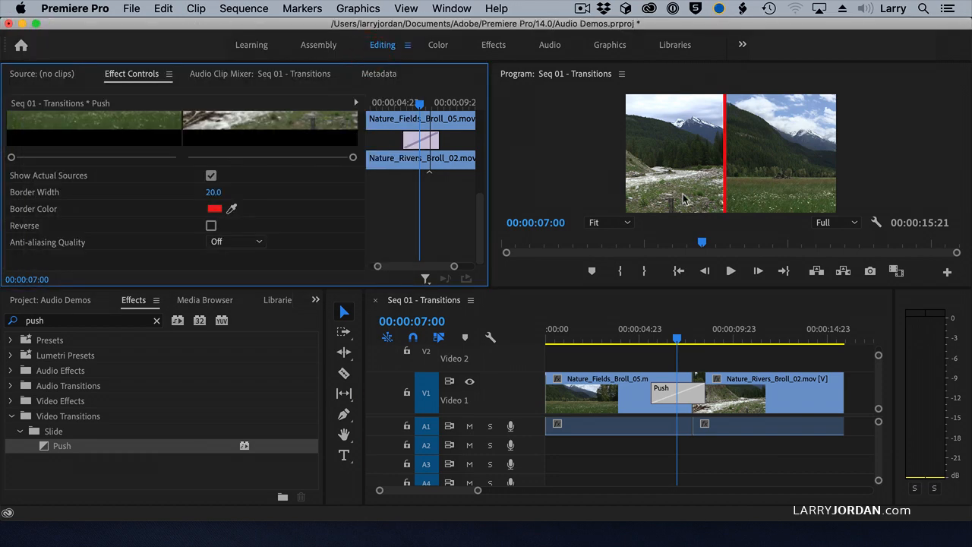
click(671, 339)
mouse_move(671, 338)
mouse_down()
mouse_move(690, 340)
mouse_move(679, 347)
mouse_up()
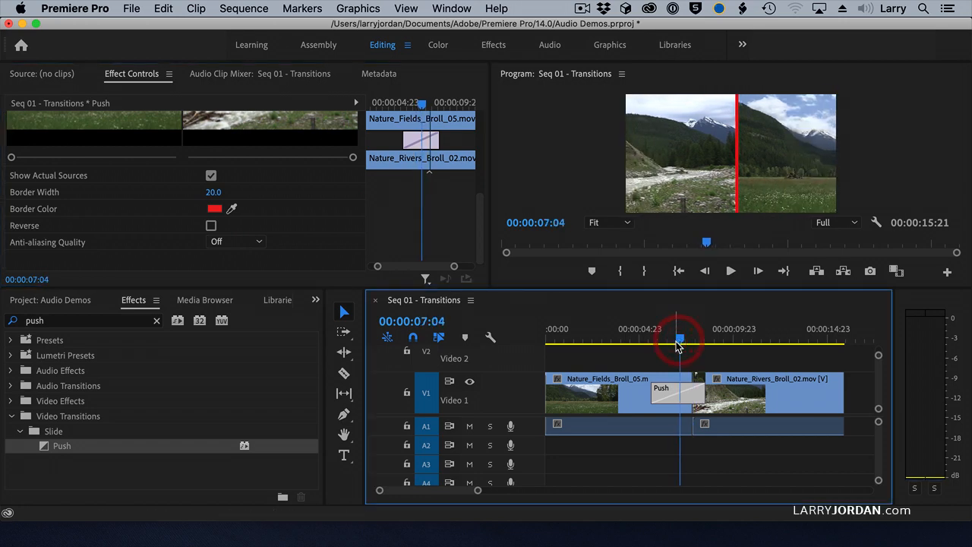
Sample the blue sky in the program image as the Border Color and scrub back to the start of the push.
click(231, 210)
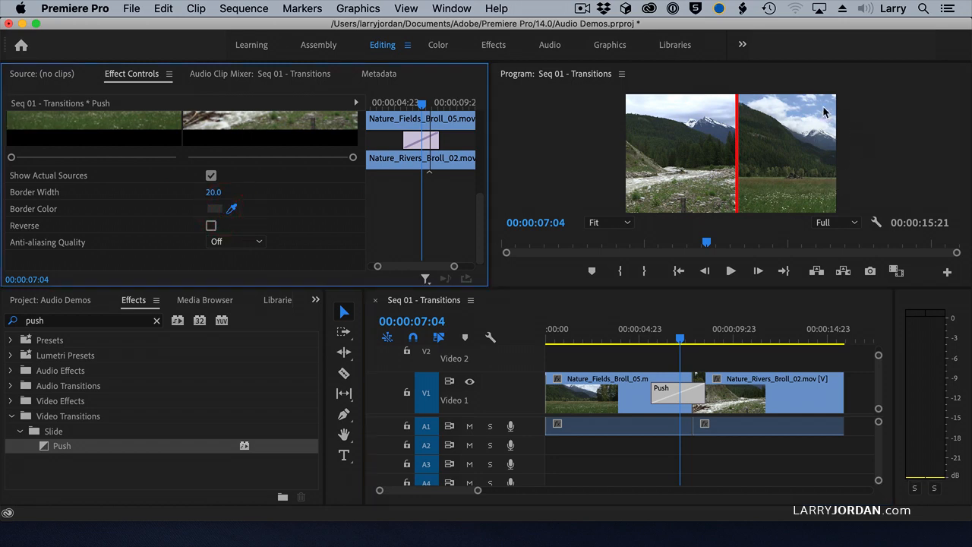
click(799, 105)
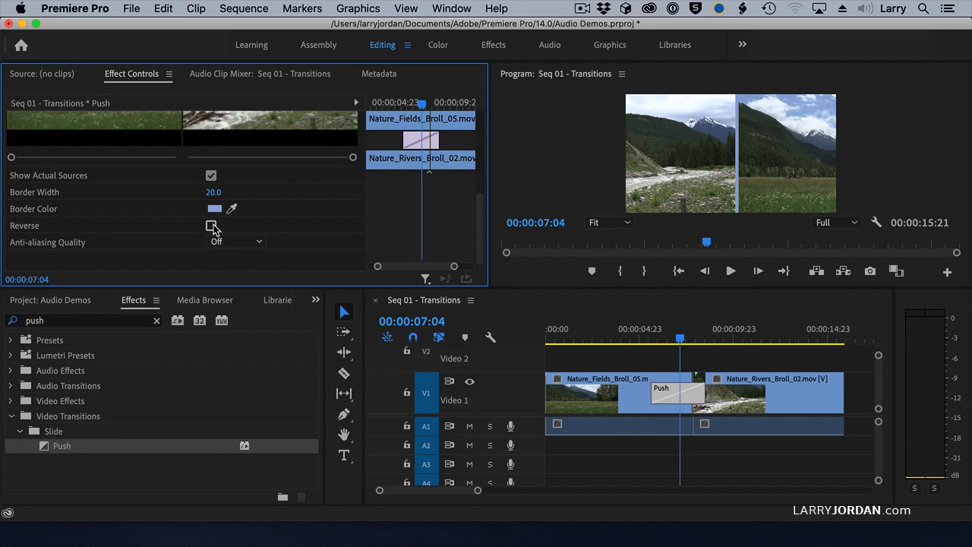
scroll(213, 228, up, 3)
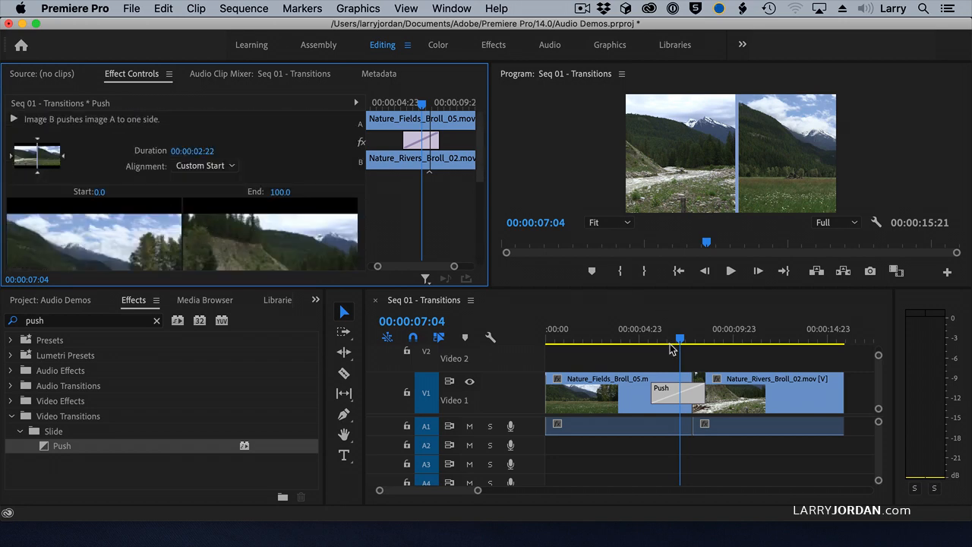
drag(679, 339, 650, 342)
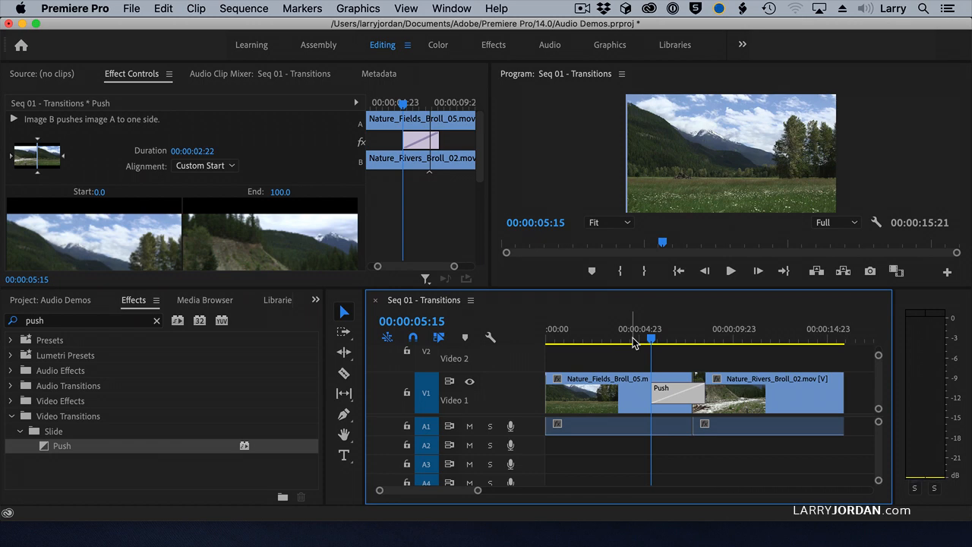
Set the Push transition's duration to 00:00:03:00.
double_click(673, 394)
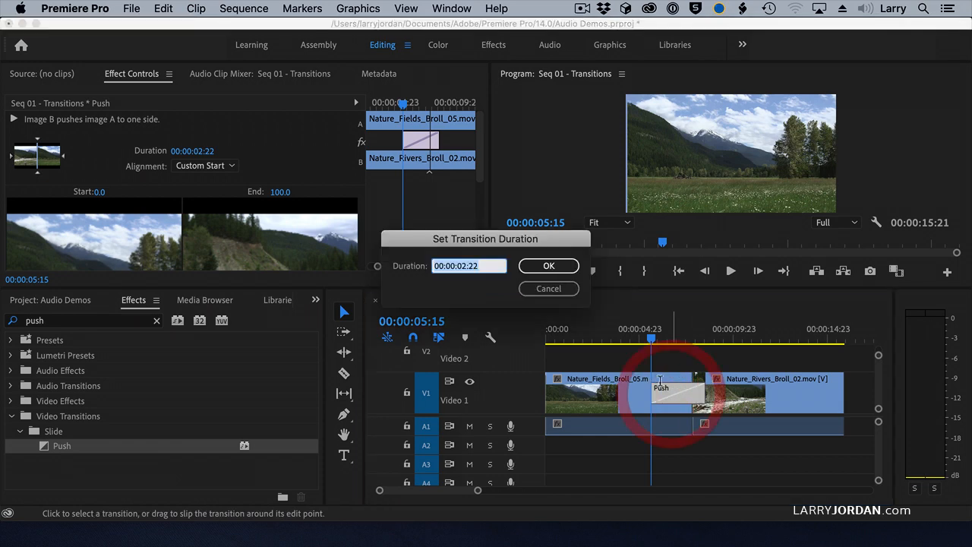
drag(534, 244, 554, 250)
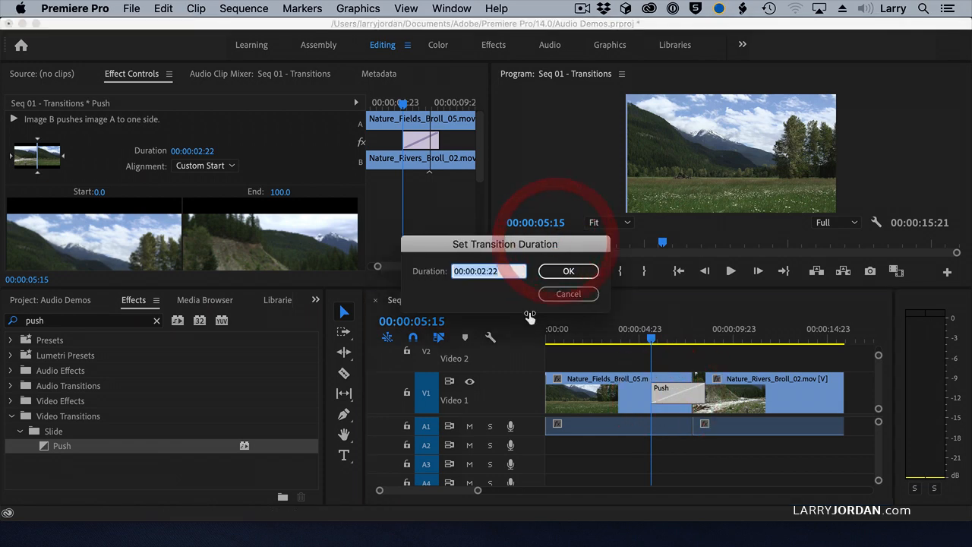
text(300)
key(Return)
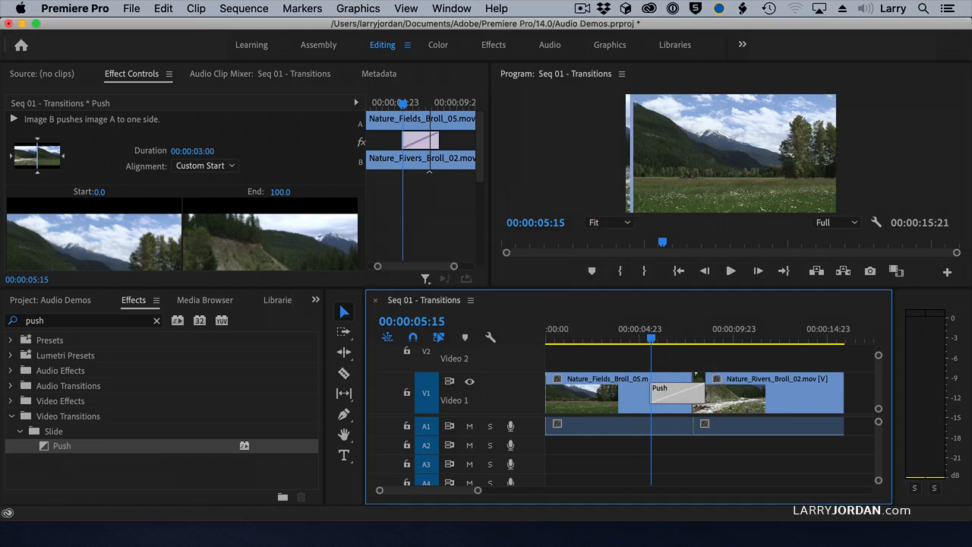
Set the Push transition's duration to 00:00:01:15 and move the playhead to the start of the transition.
double_click(663, 388)
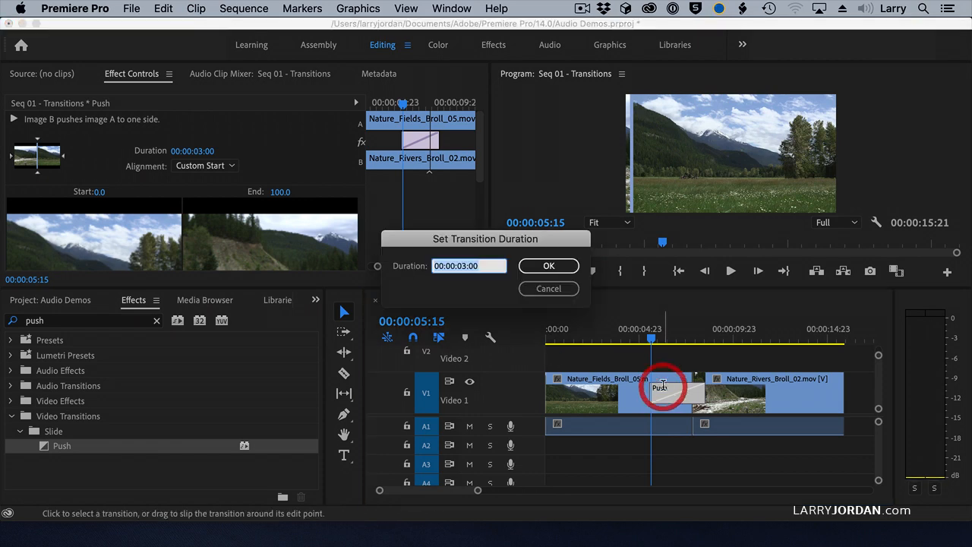
text(115)
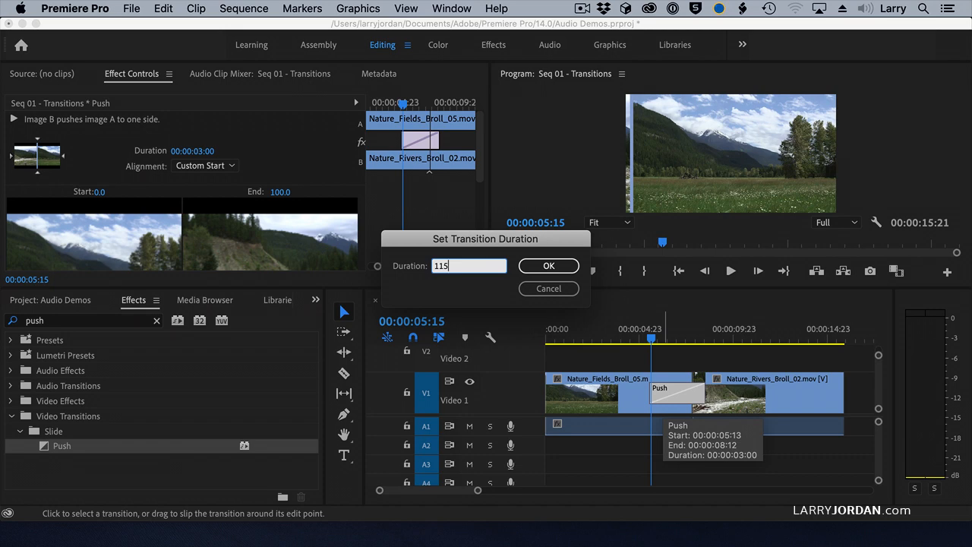
key(Return)
click(668, 340)
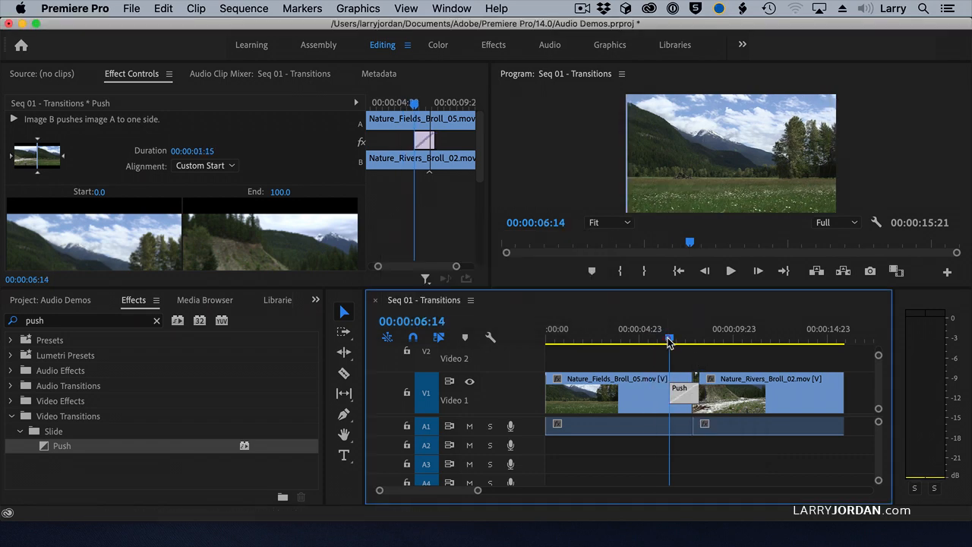
Play the sequence through the shortened Push transition to check its pace.
key(space)
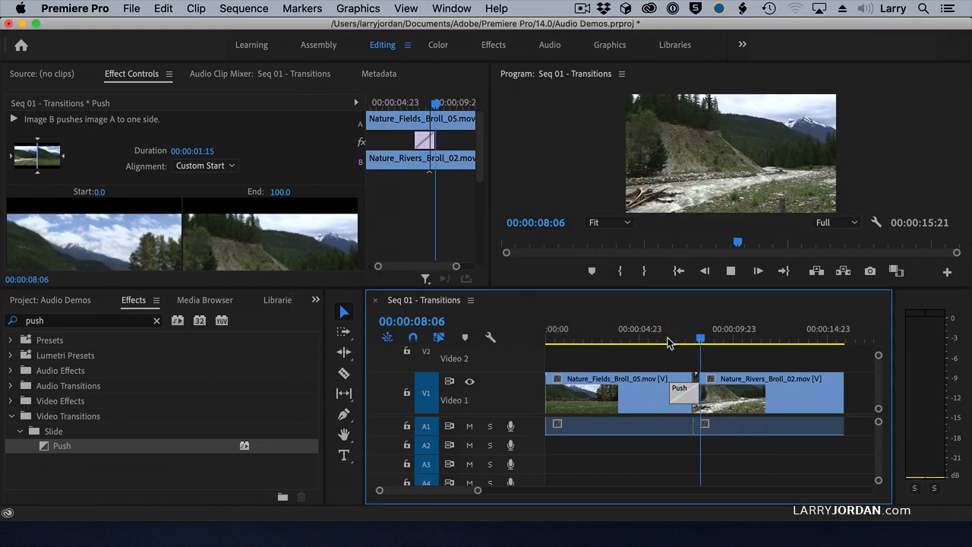
key(space)
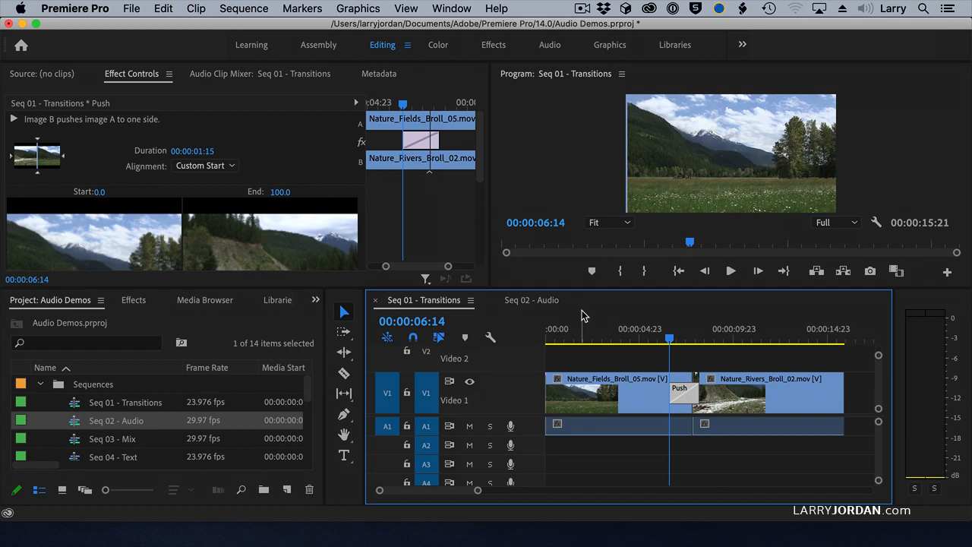
Set the Timeline preferences' default durations to 20 frames for video transitions and 1.00 seconds for audio transitions.
click(59, 9)
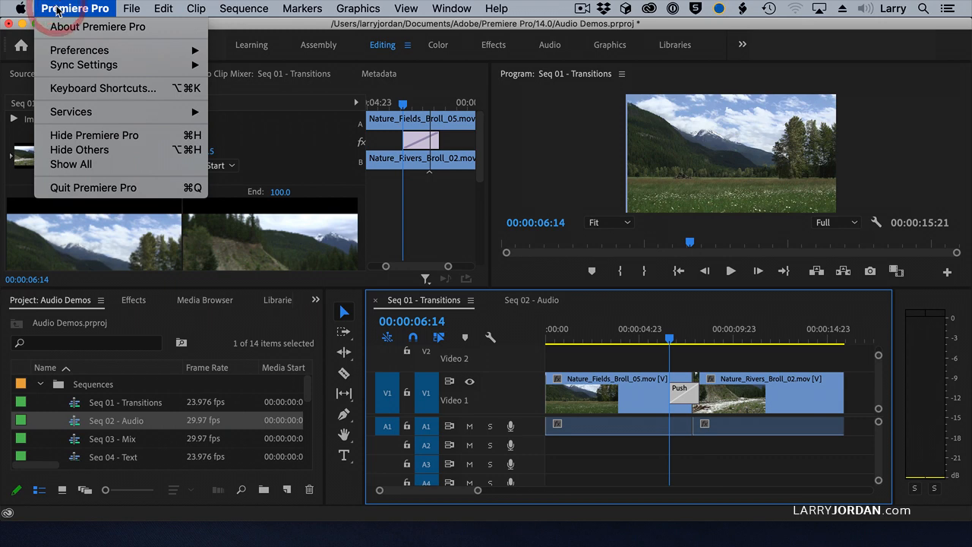
mouse_move(79, 50)
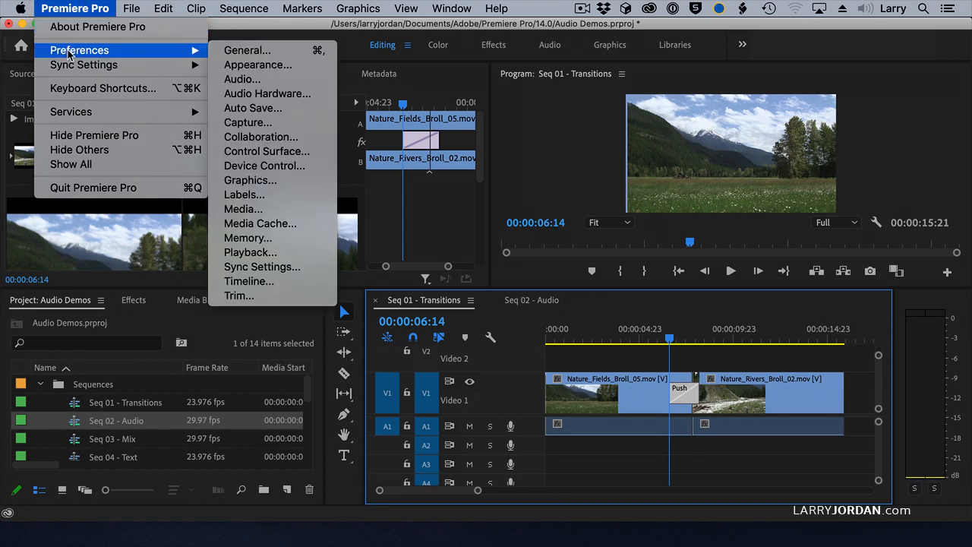
click(290, 283)
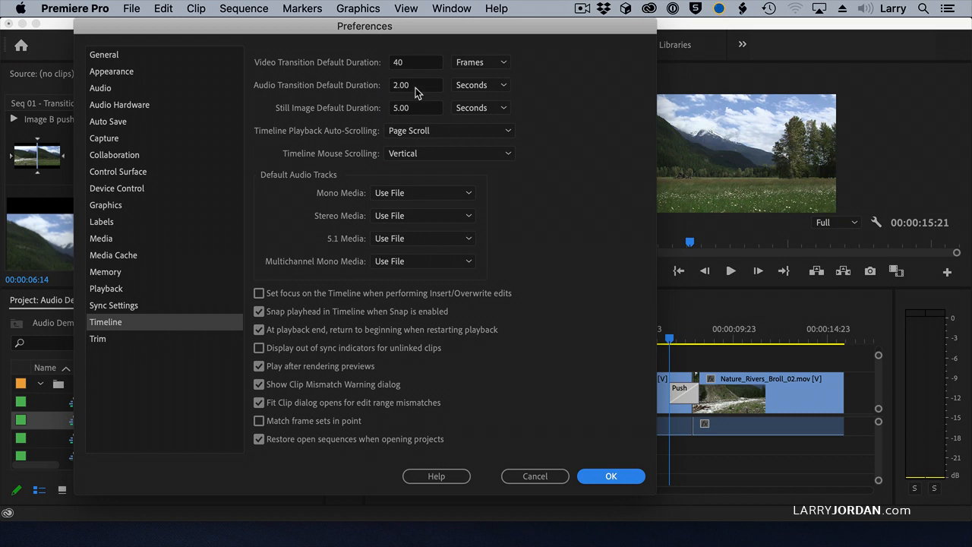
double_click(410, 62)
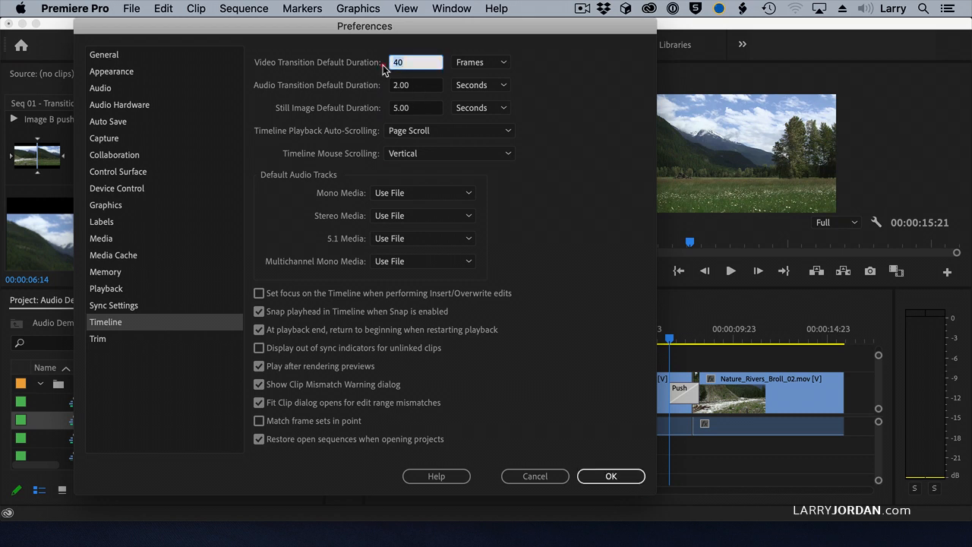
key(Tab)
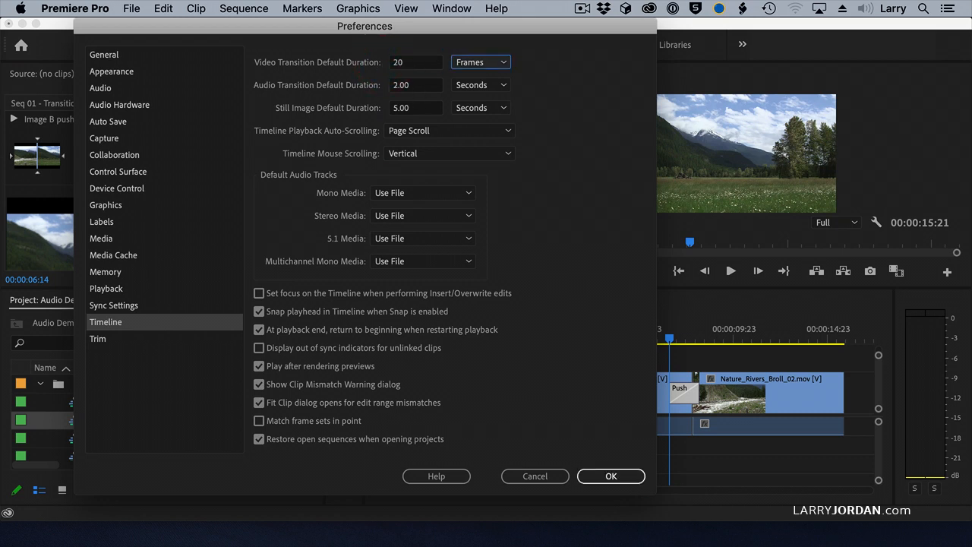
key(Tab)
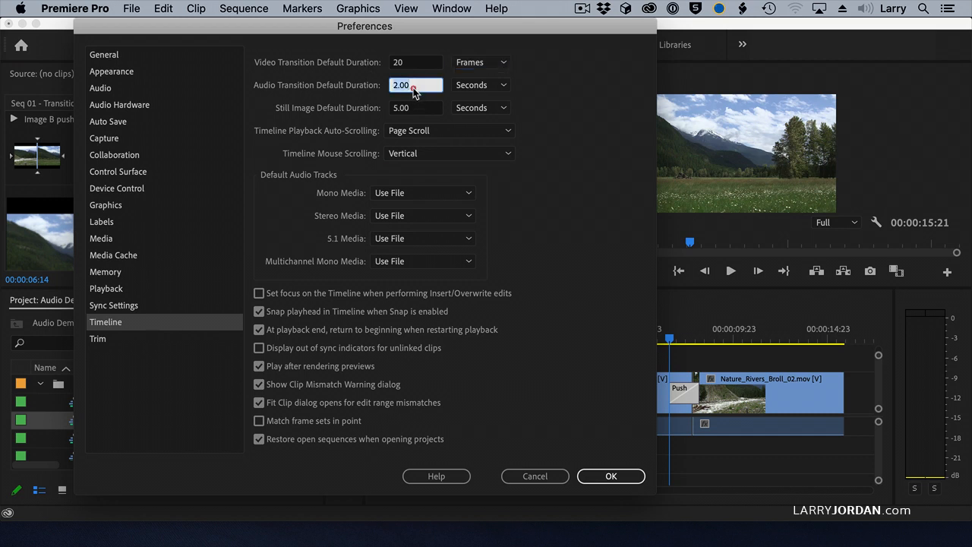
text(1.0)
key(Tab)
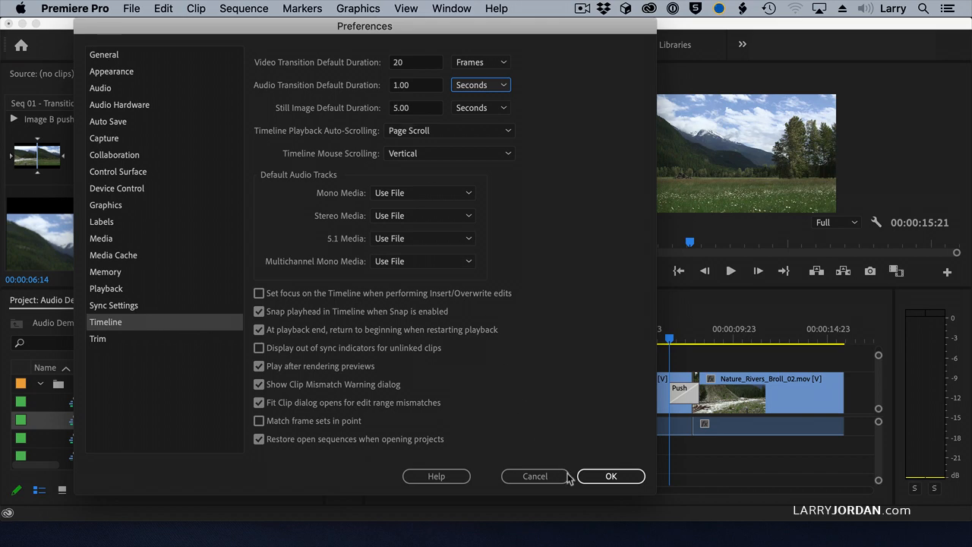
click(596, 478)
Delete the Push transition and apply the default video transition at the edit point between the two V1 clips.
click(688, 397)
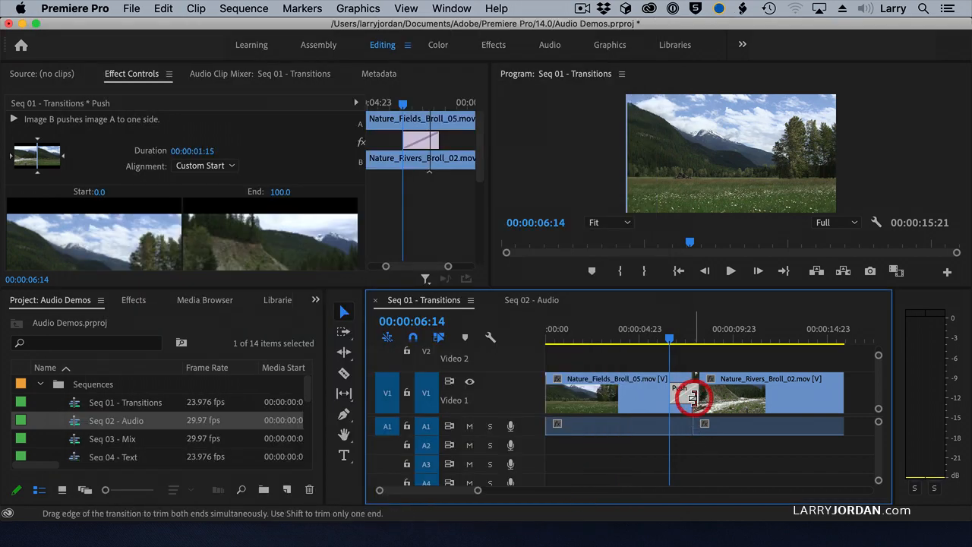
key(Delete)
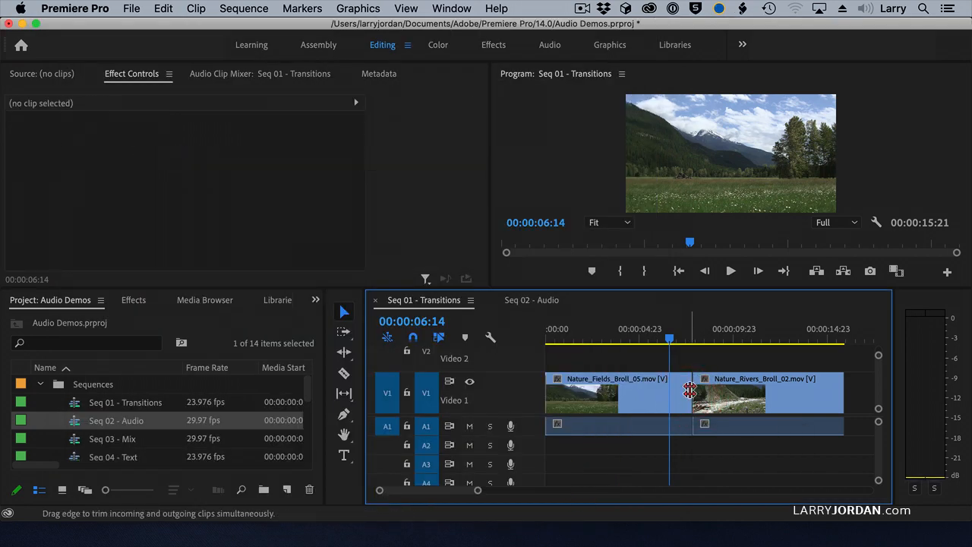
click(691, 390)
key(super+d)
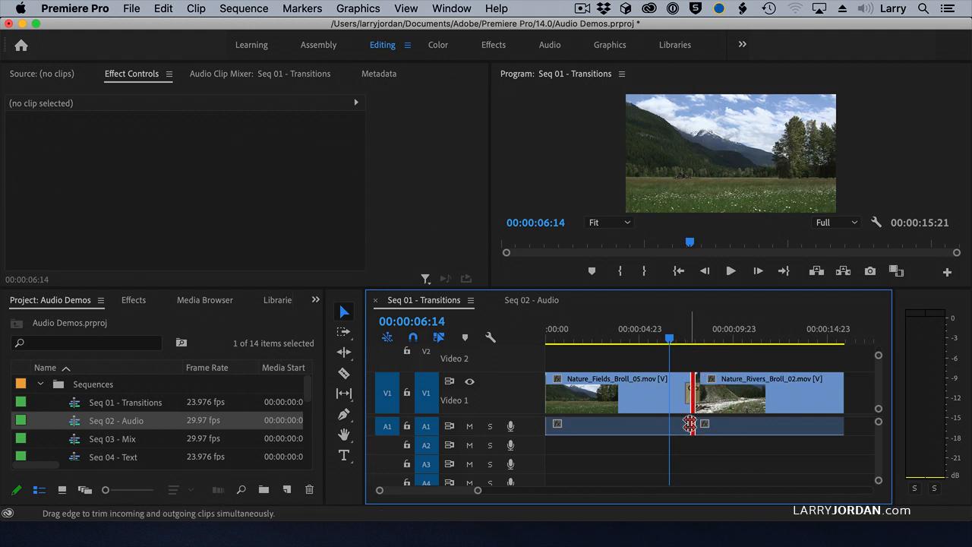